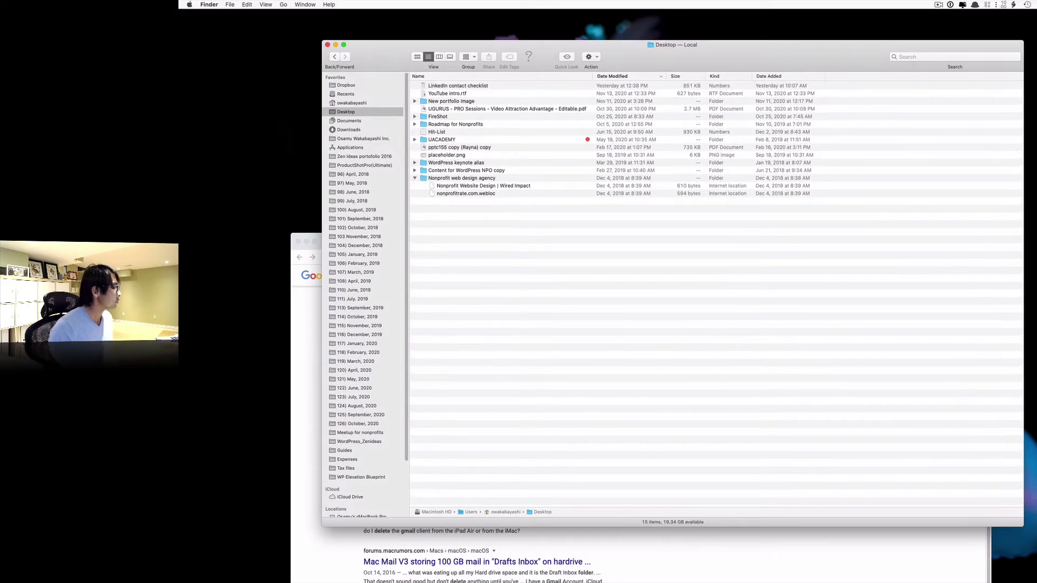
Step: Bring CleanMyMac X's Space Lens disk map to the front over Finder
key(super+Tab)
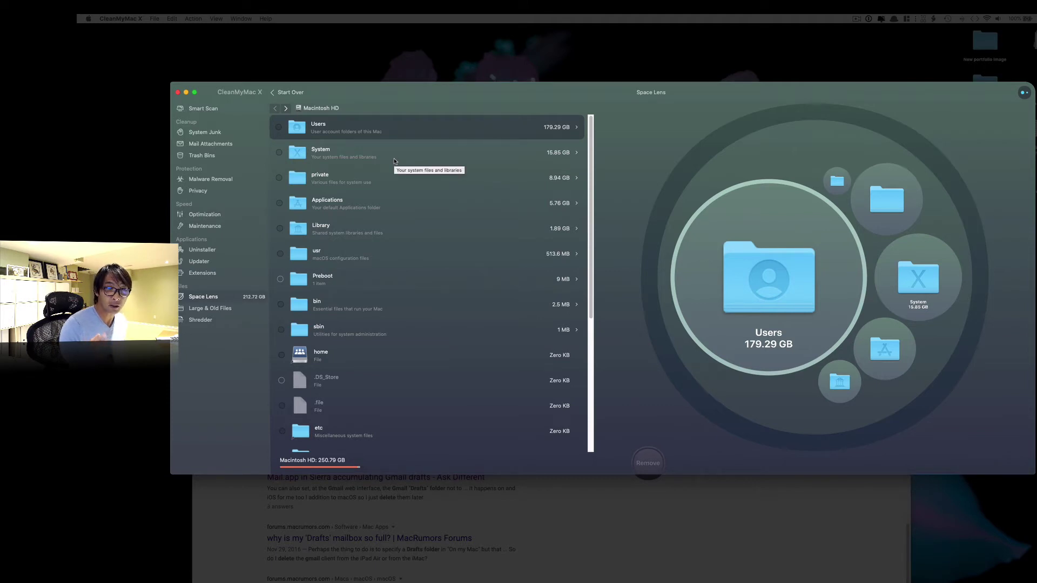
Step: Inspect the 5.76 GB Applications folder in Space Lens, then return to the Macintosh HD level
click(349, 208)
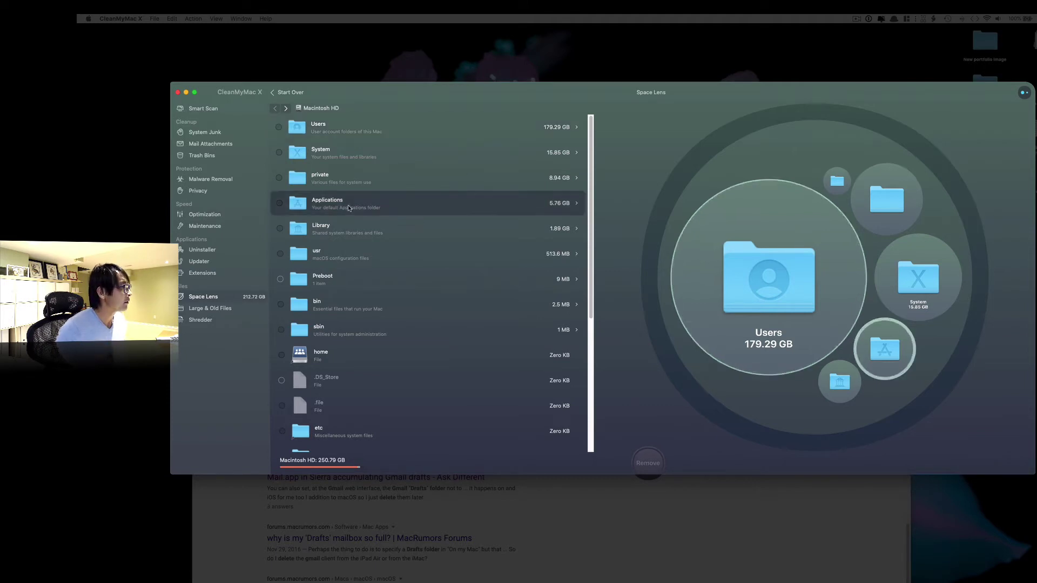
click(576, 205)
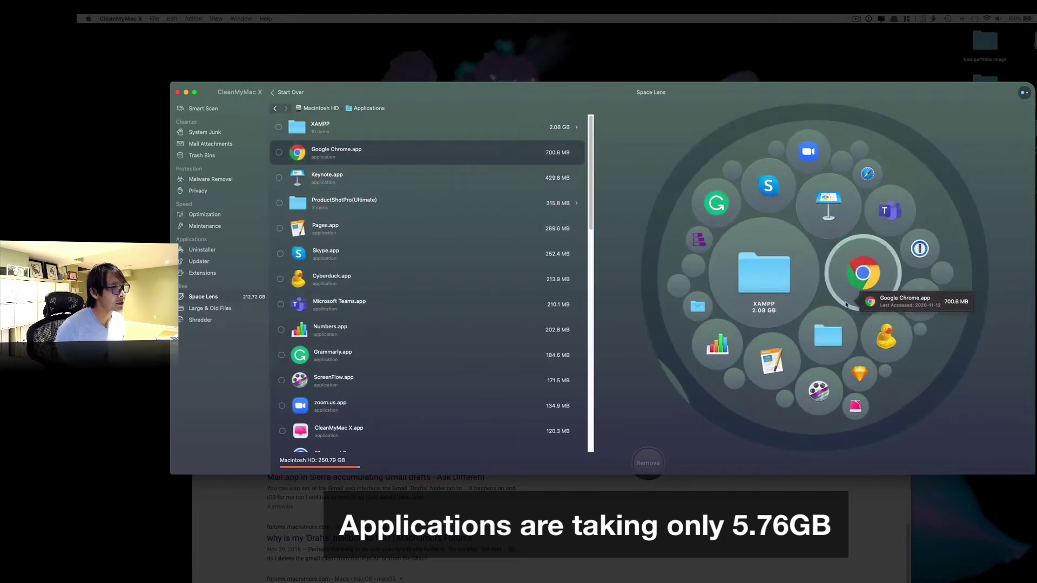
mouse_move(830, 206)
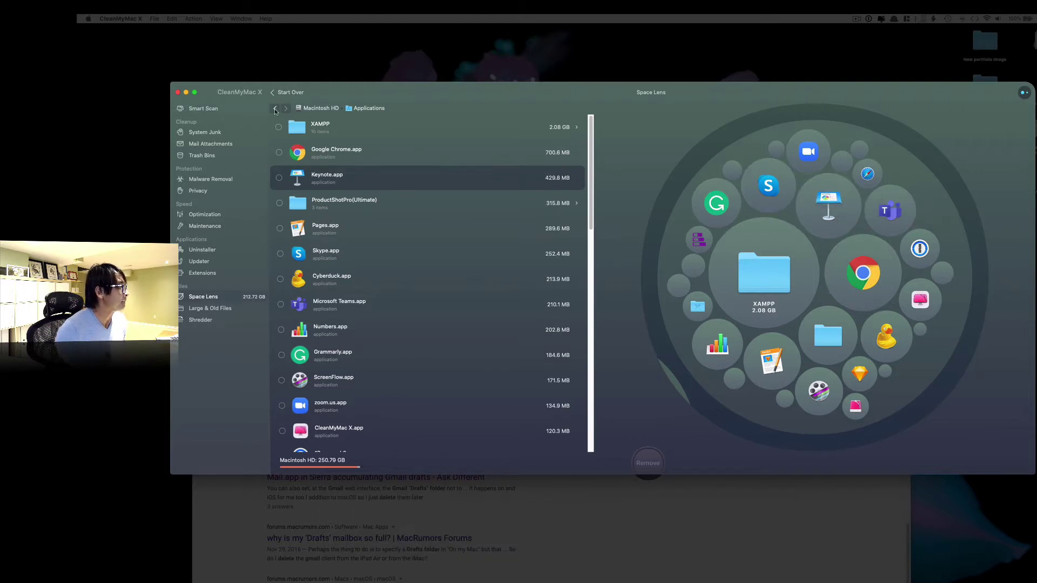
click(275, 110)
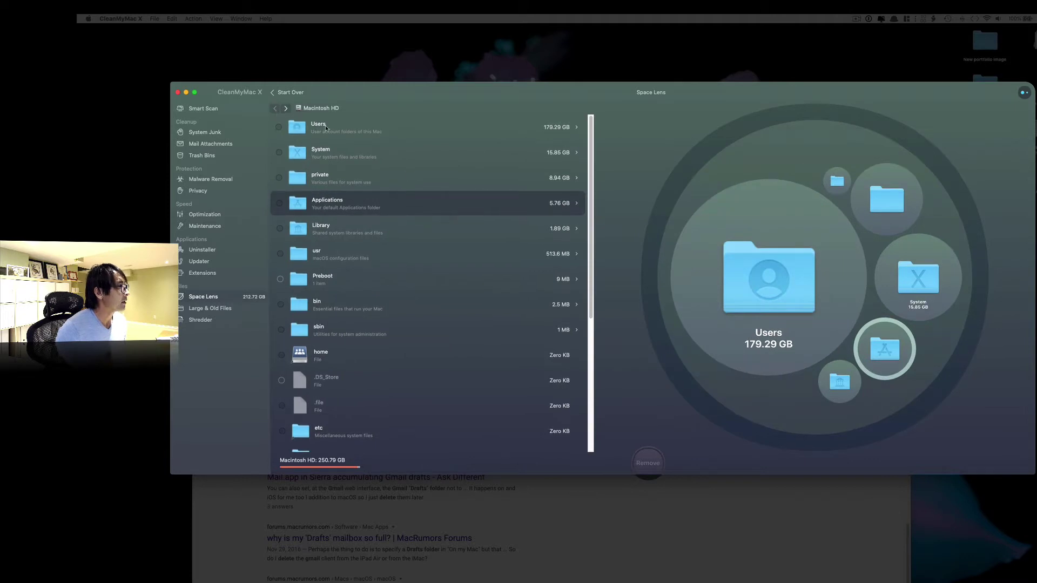
mouse_move(758, 274)
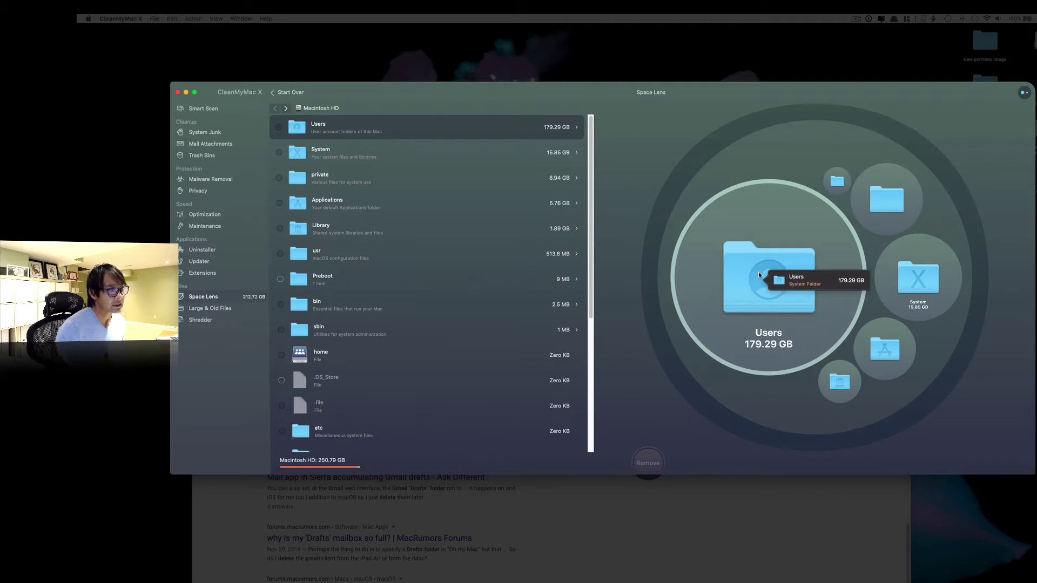
Step: Drill through Users and the home folder into Library, where Mail takes 133.69 GB
click(759, 275)
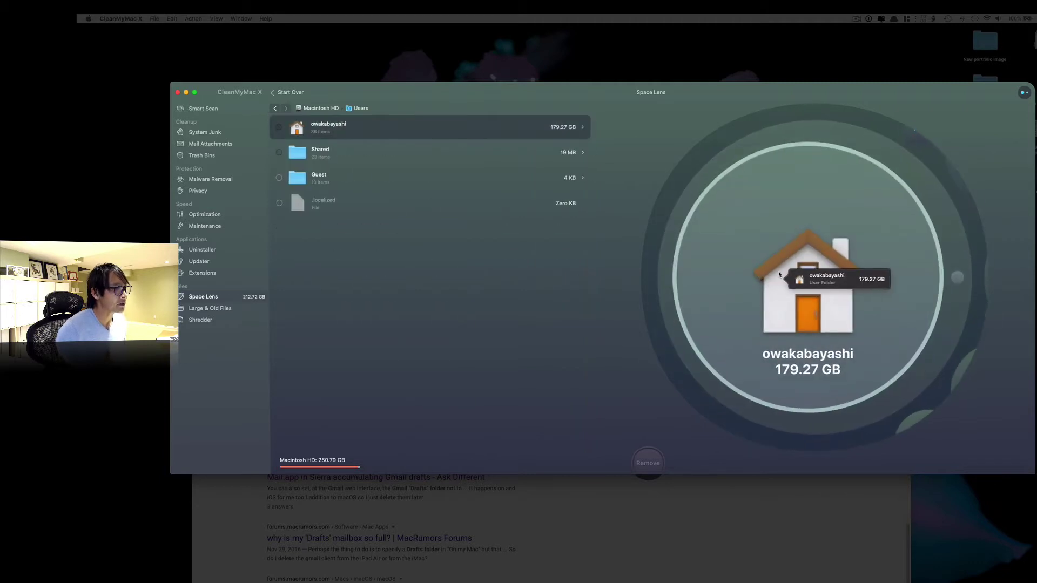
click(776, 272)
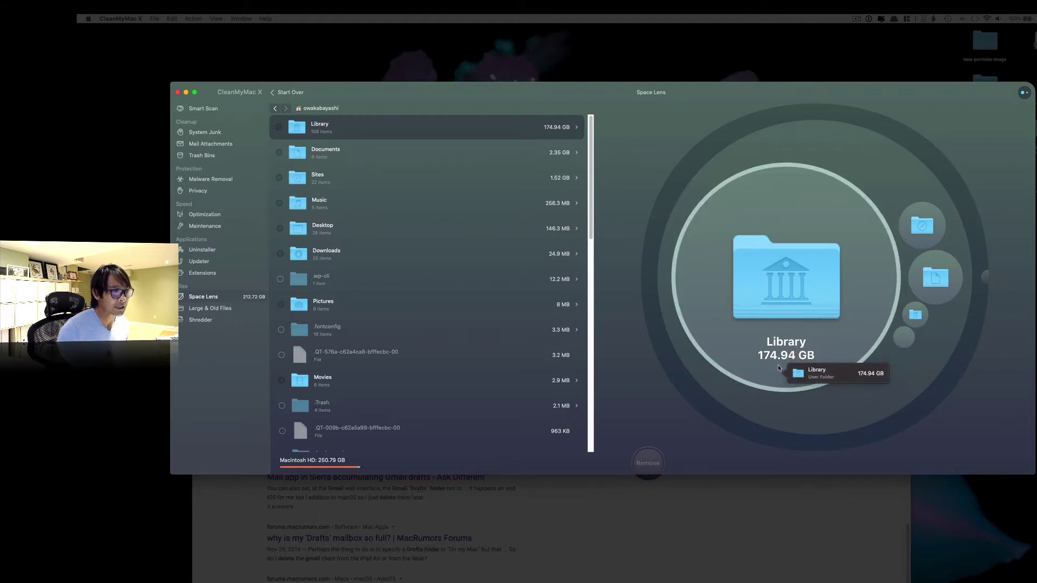
click(781, 295)
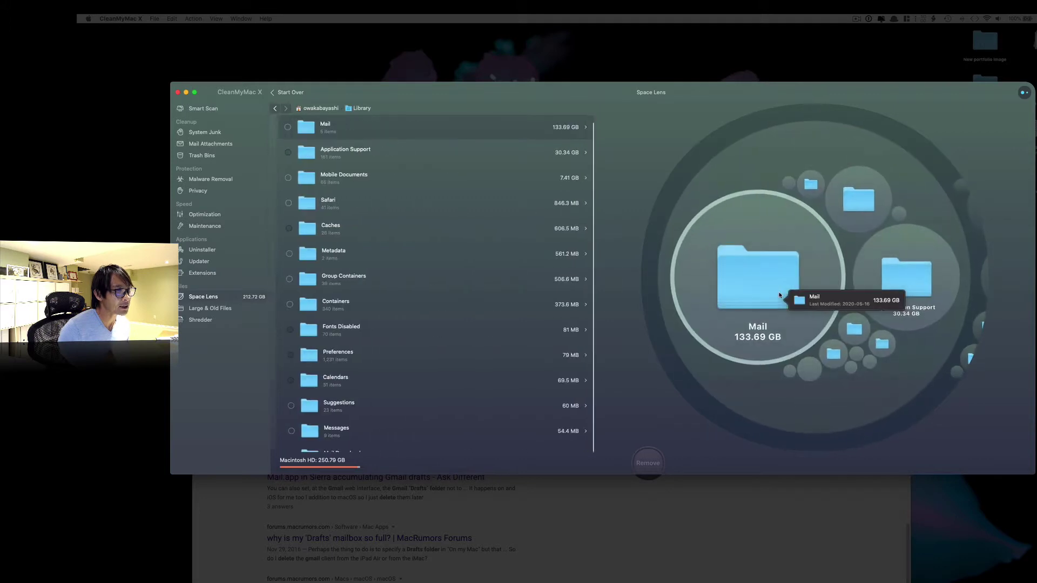
click(897, 278)
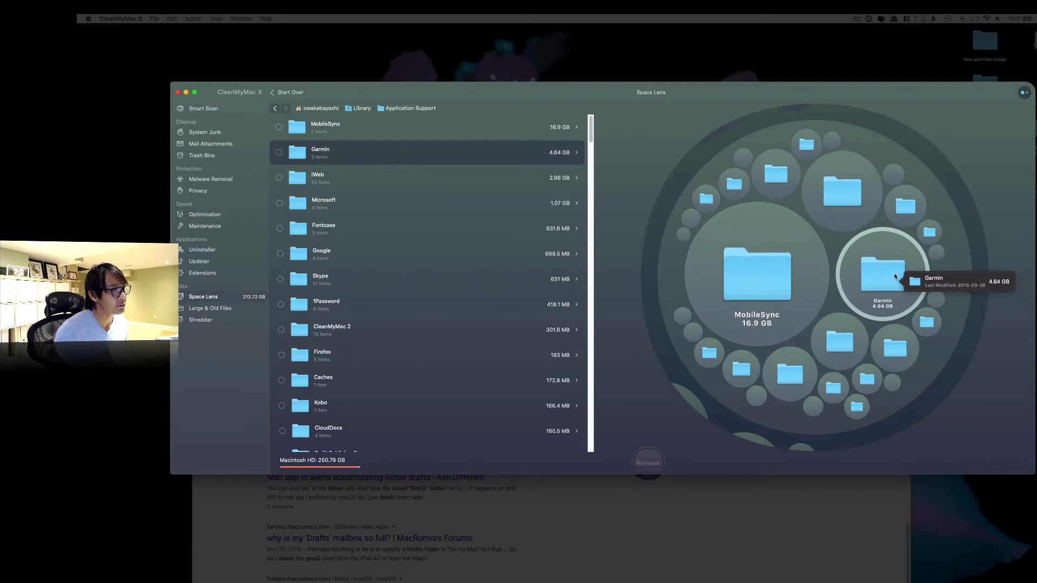
scroll(352, 170, down, 1)
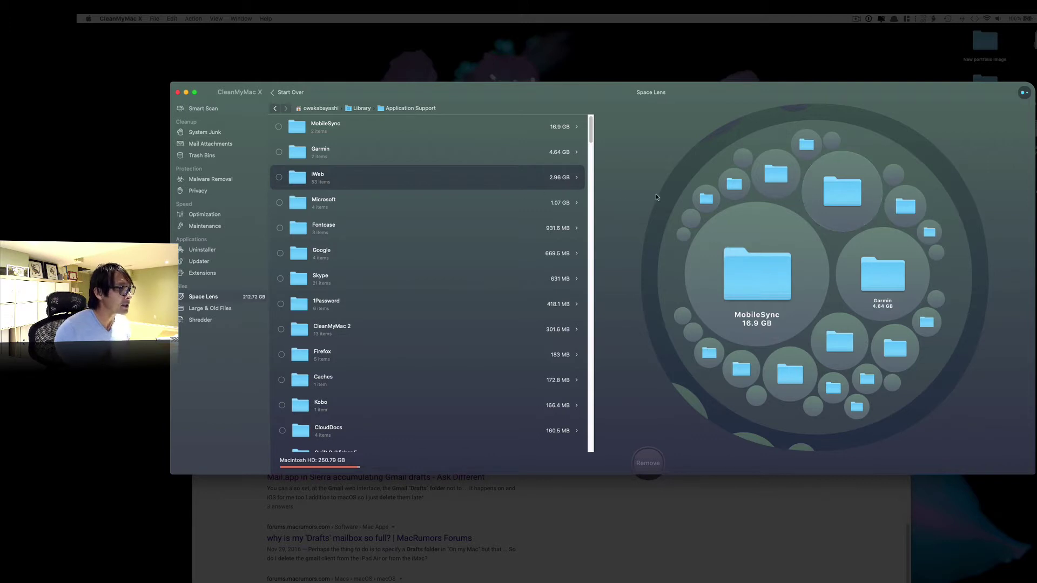
mouse_move(820, 204)
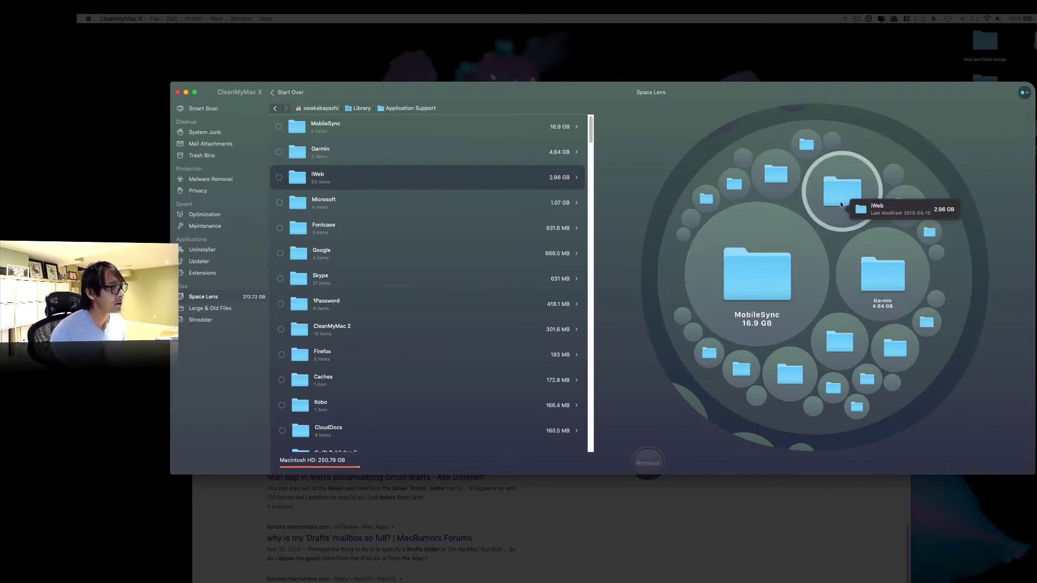
click(837, 196)
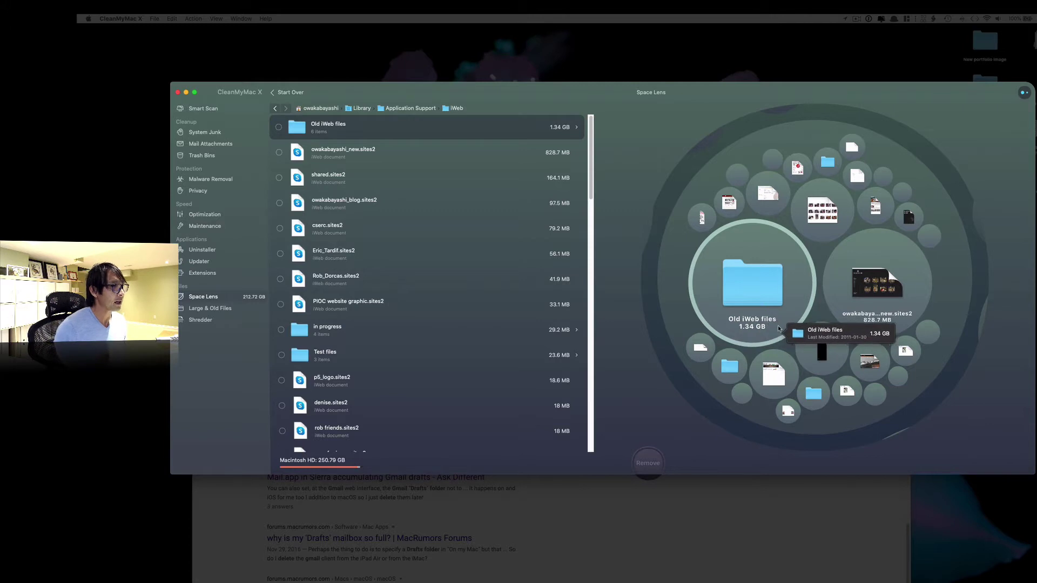
click(276, 108)
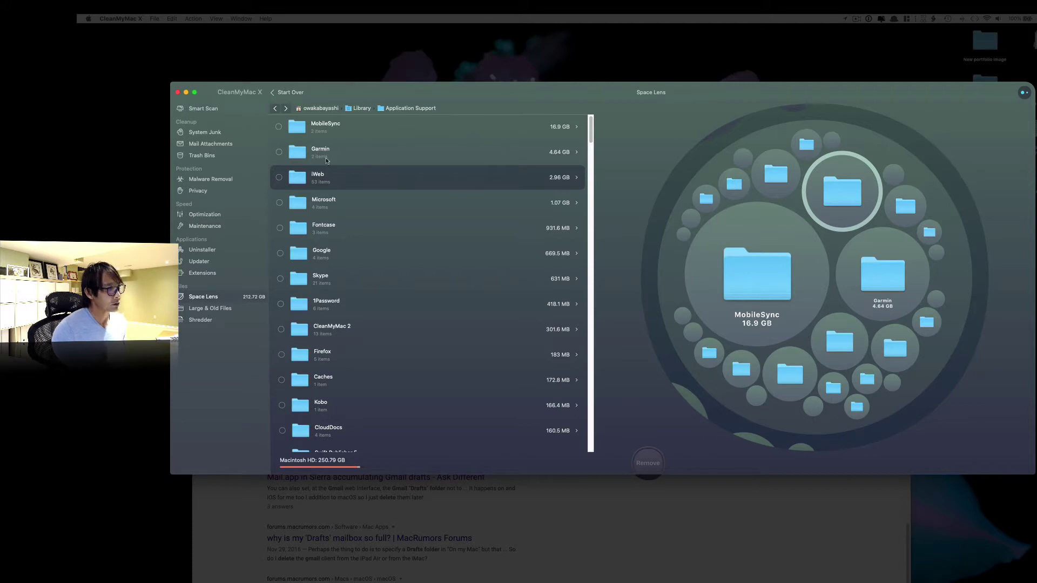
scroll(335, 162, up, 1)
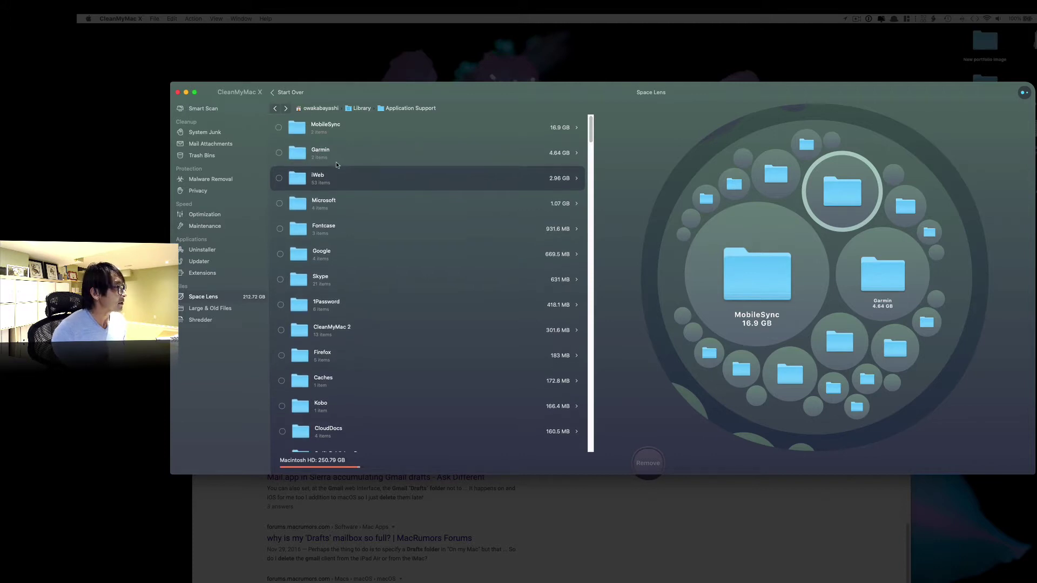
click(360, 108)
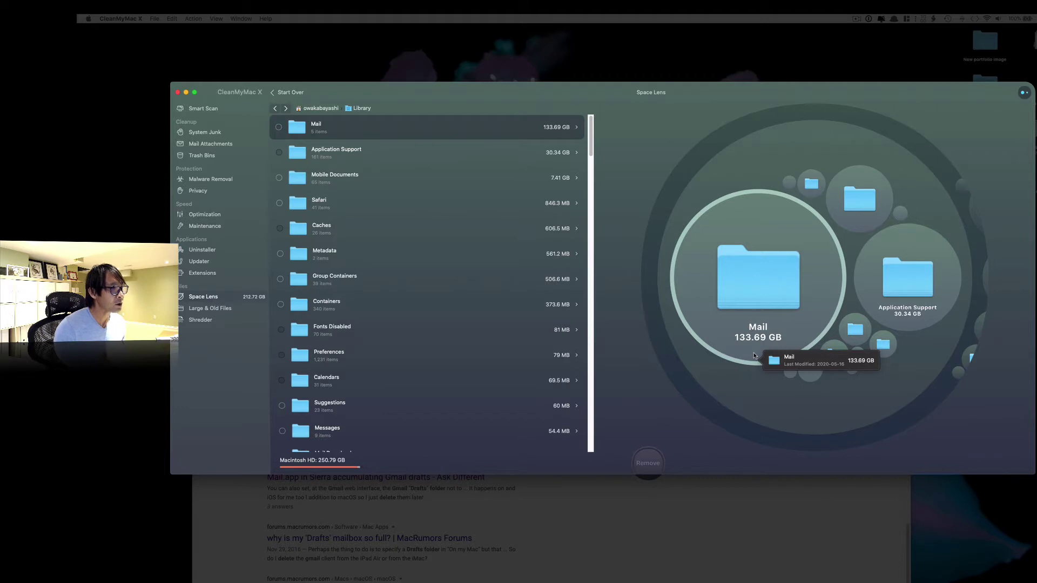
Step: Trace the 131.51 GB through Mail and V7 to [Gmail].mbox, then switch to Chrome
click(754, 294)
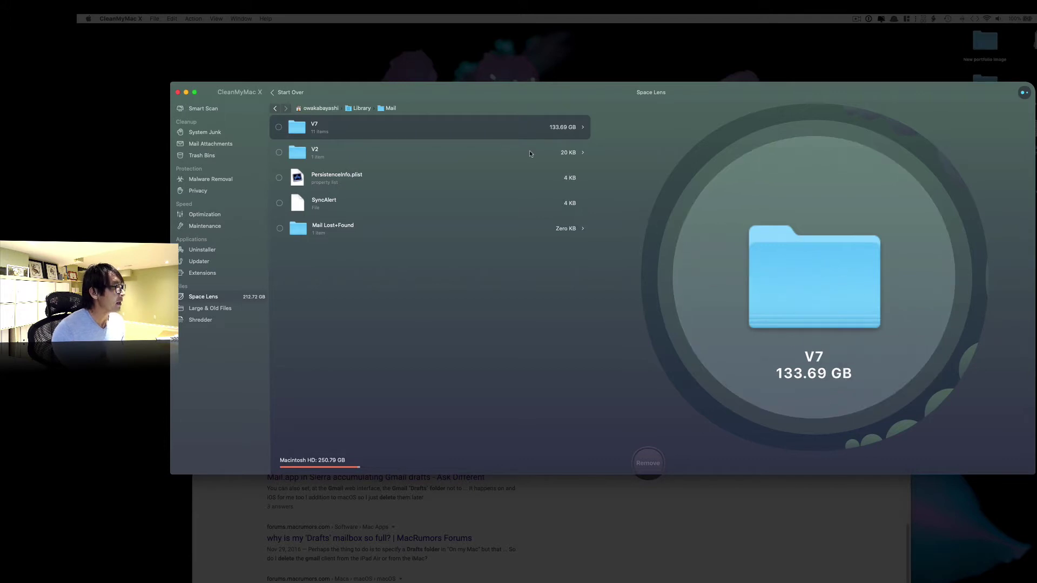
click(801, 278)
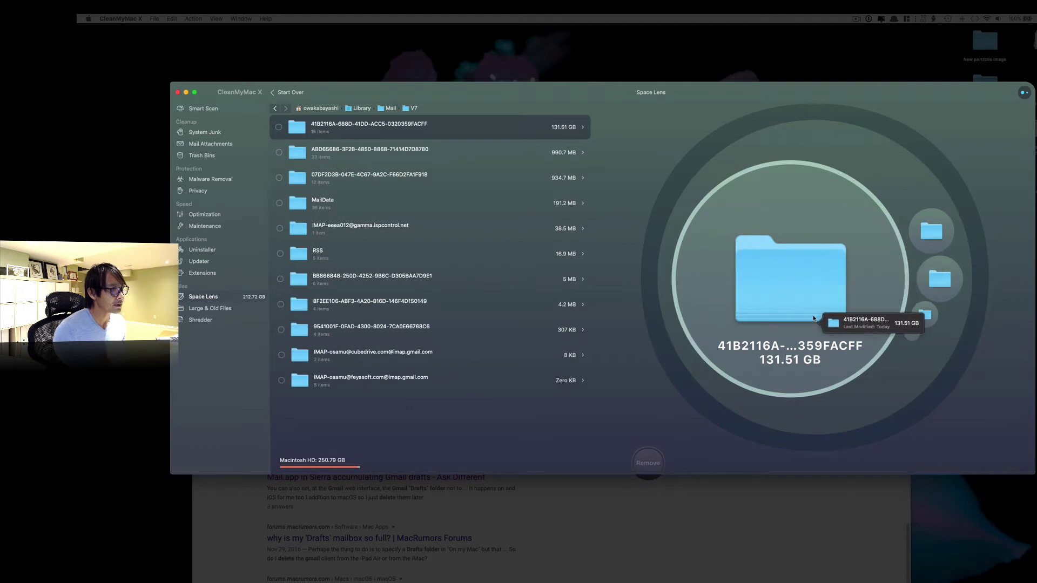
click(801, 297)
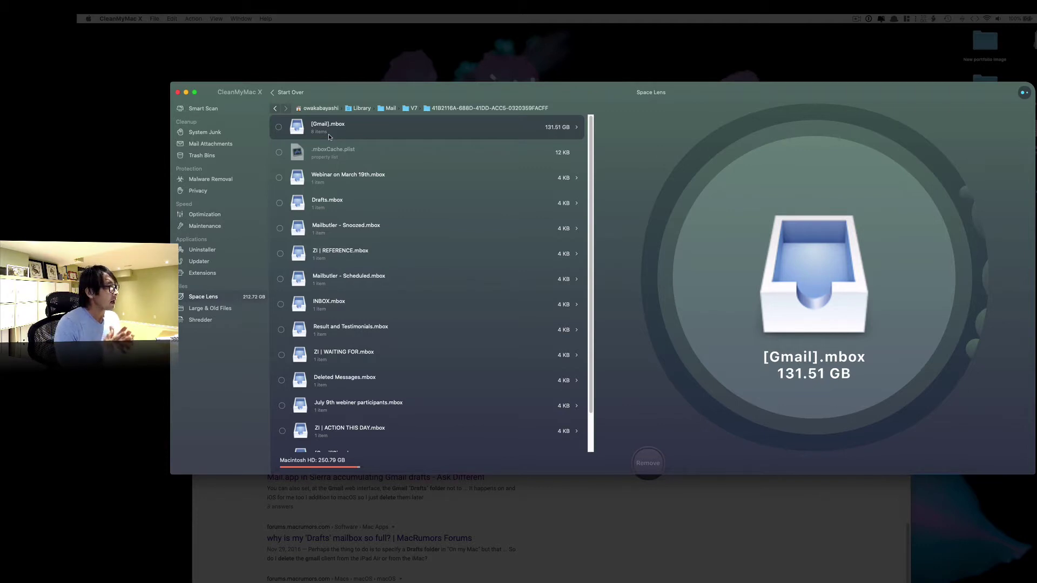
key(super+Tab)
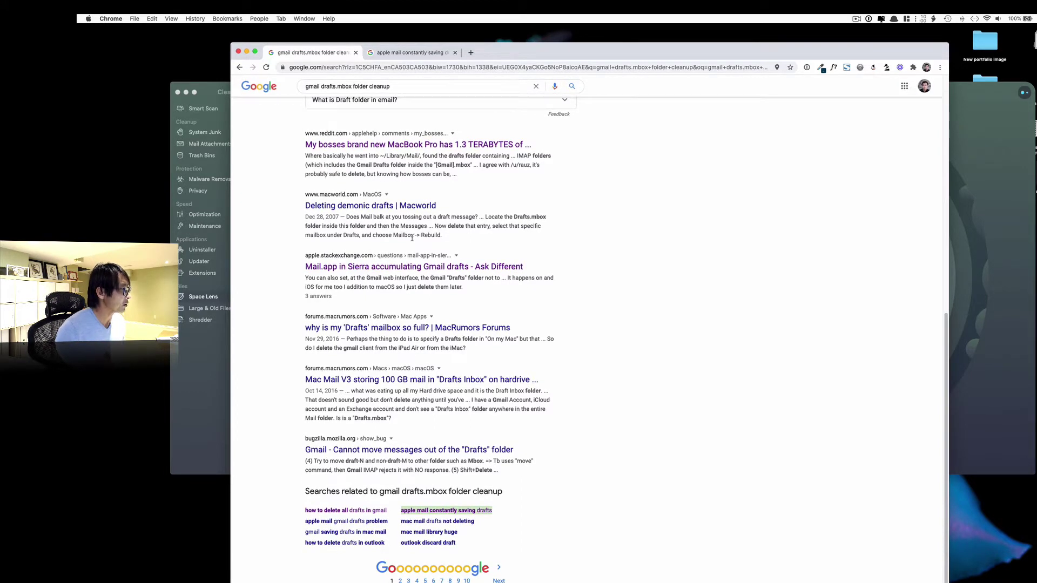
Step: Skim the 'gmail drafts.mbox folder cleanup' search results, then return to CleanMyMac X
scroll(412, 238, up, 4)
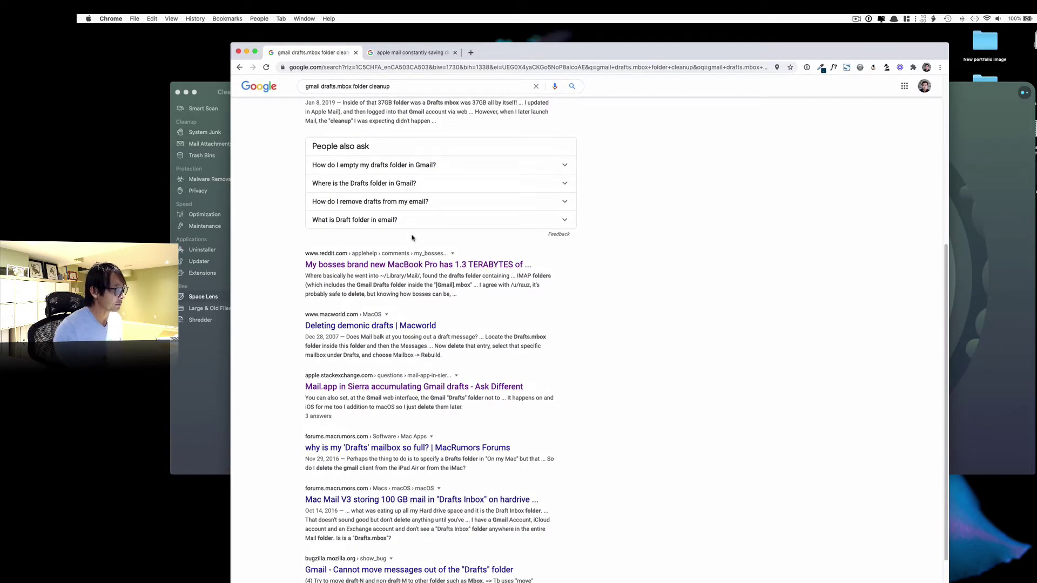
scroll(479, 276, down, 1)
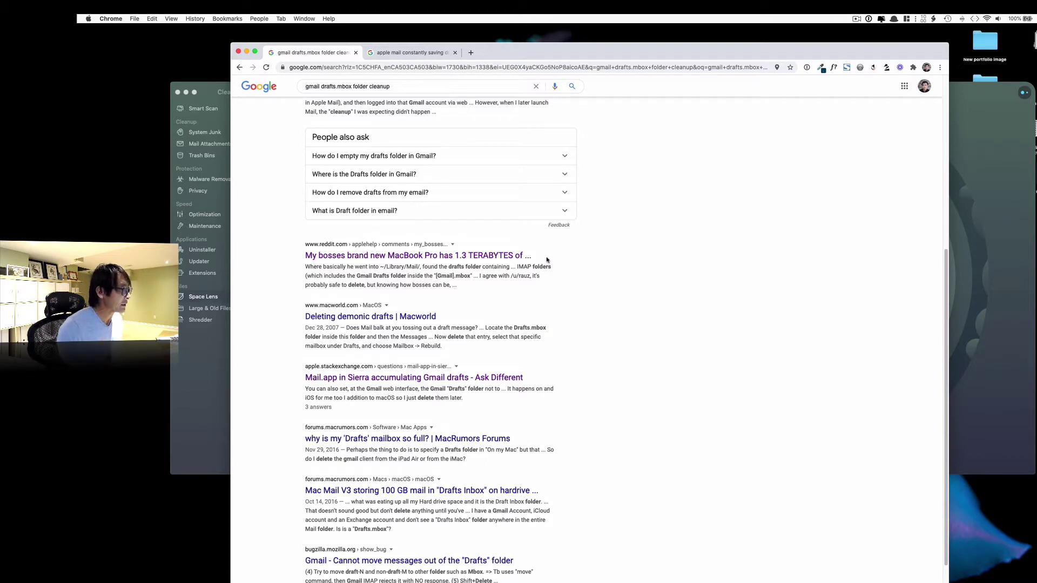
scroll(547, 260, up, 1)
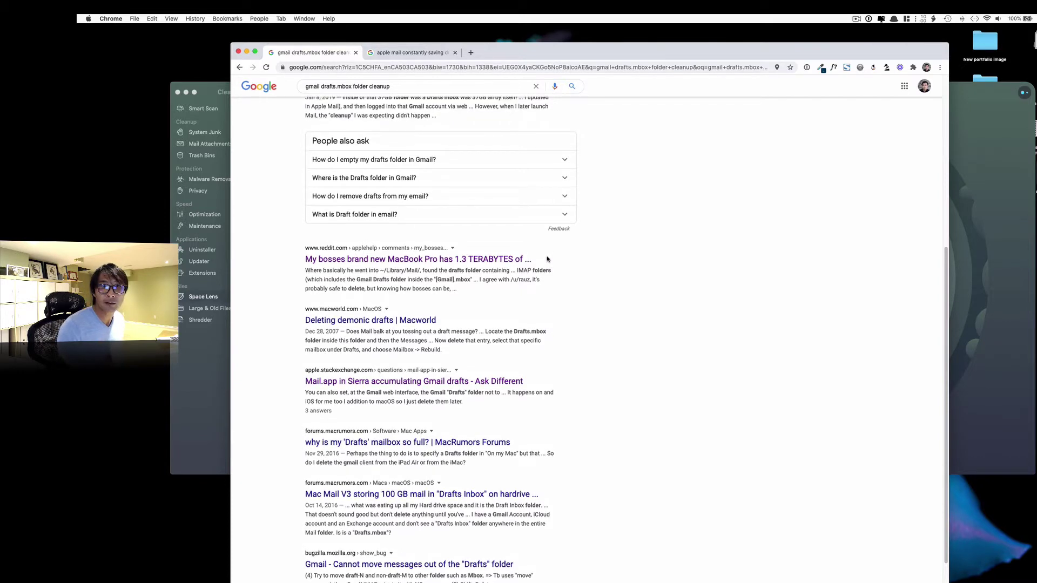
key(super+Tab)
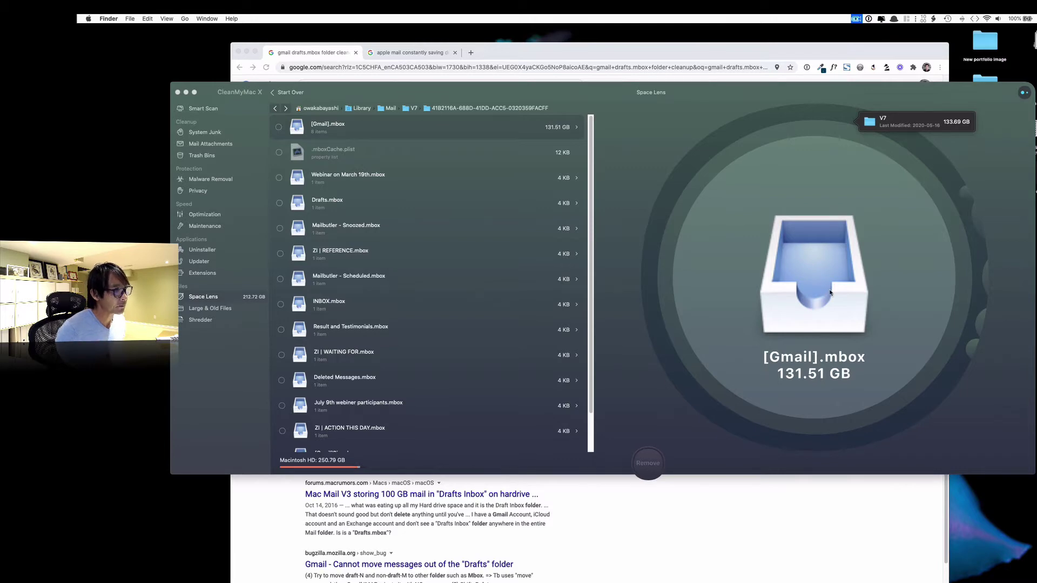
Step: Open [Gmail].mbox in Space Lens, revealing Drafts.mbox at 128.88 GB
click(830, 292)
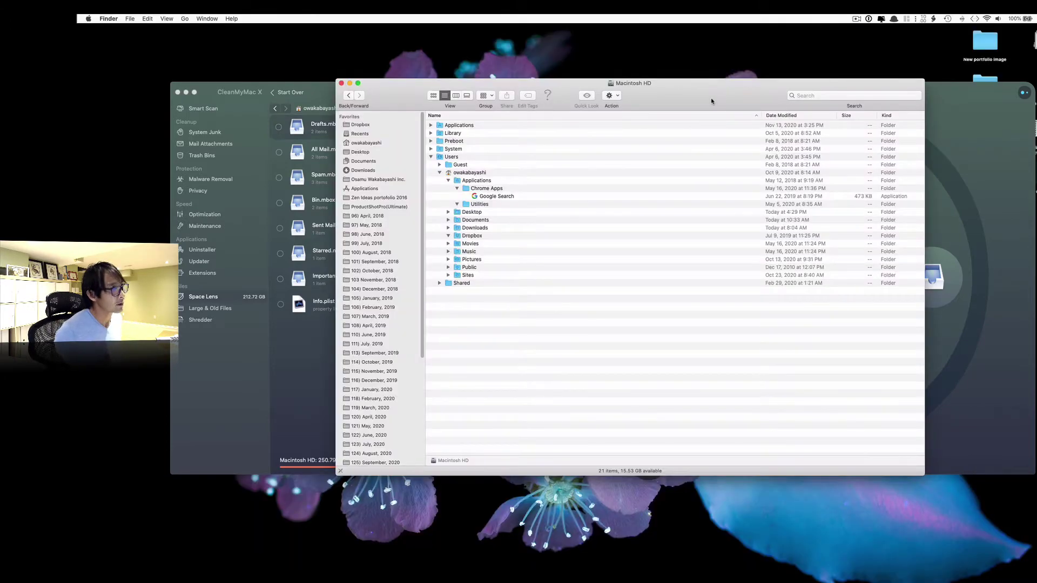
Step: Open the home folder under Users in Finder, where Library is hidden
drag(712, 103, 712, 173)
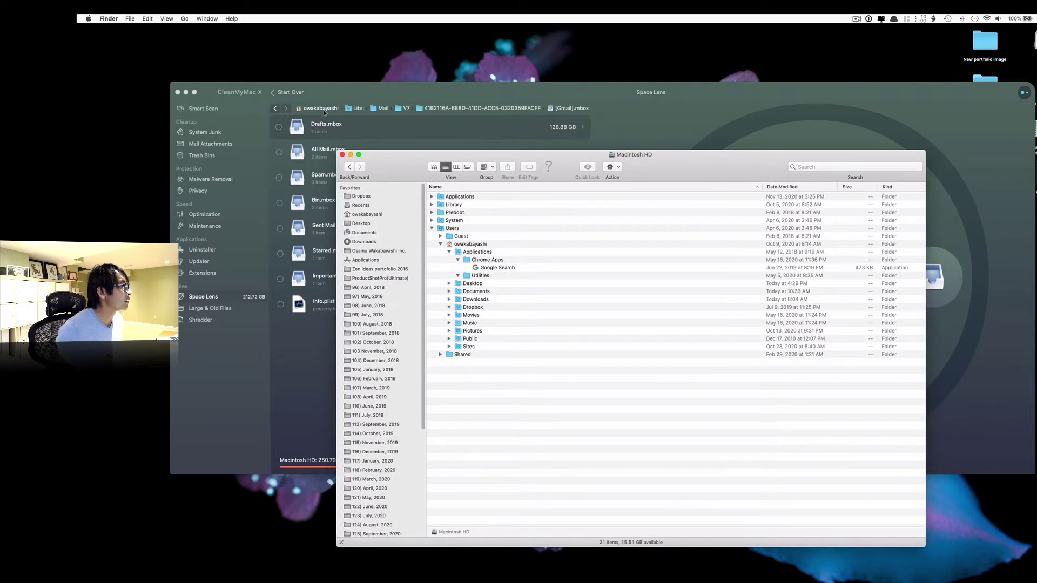
drag(467, 246, 447, 174)
click(447, 173)
double_click(430, 173)
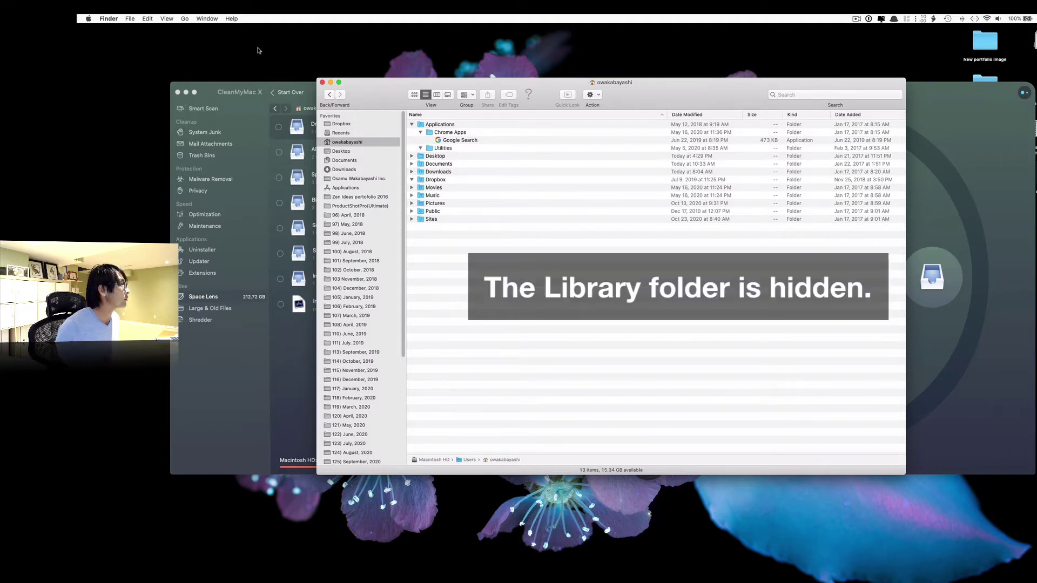
Step: Go to the hidden Library via the Go menu and open its Mail folder
click(184, 19)
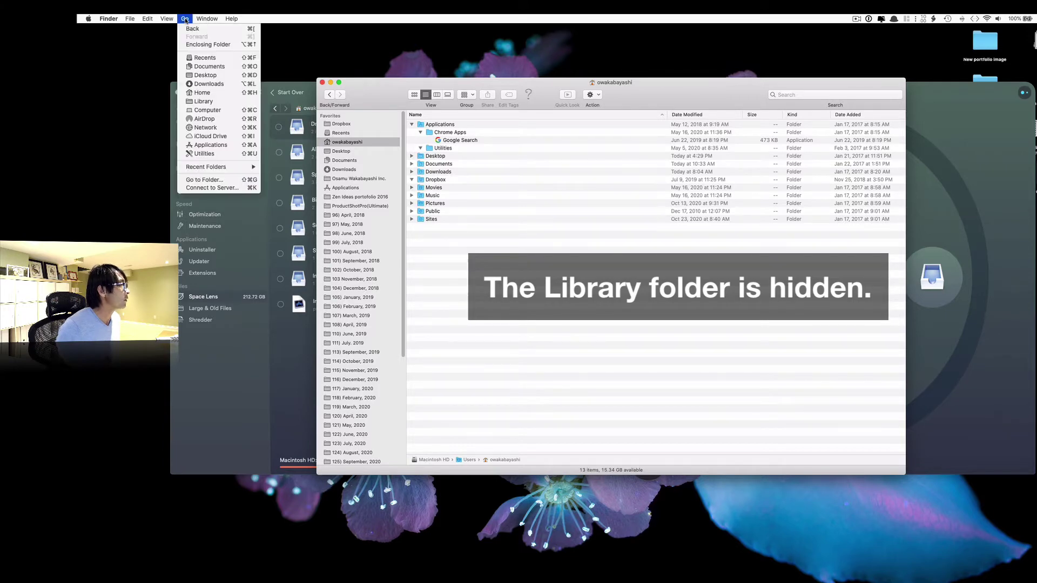
click(210, 104)
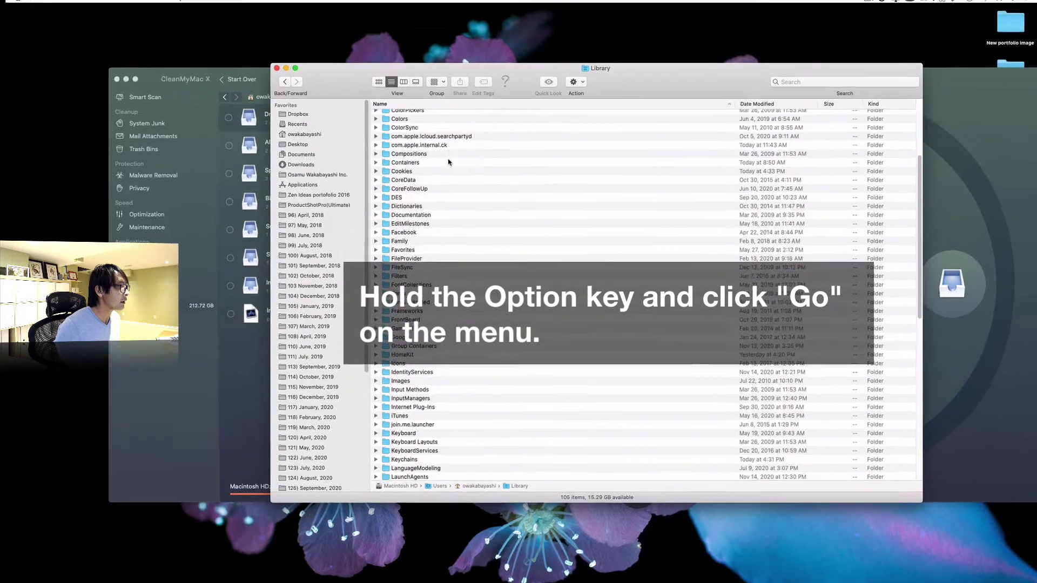
scroll(444, 160, up, 5)
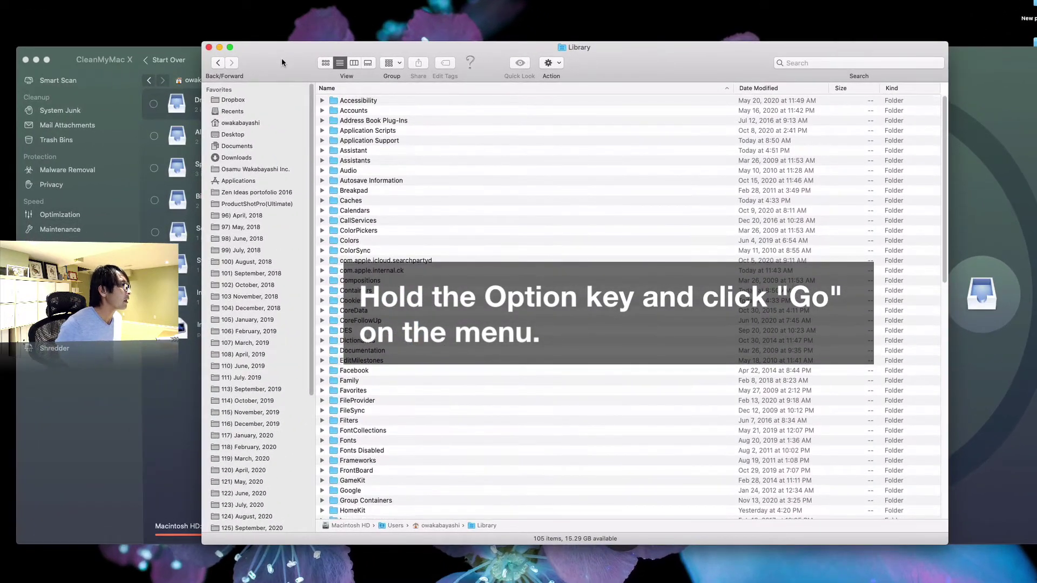
drag(281, 57, 283, 110)
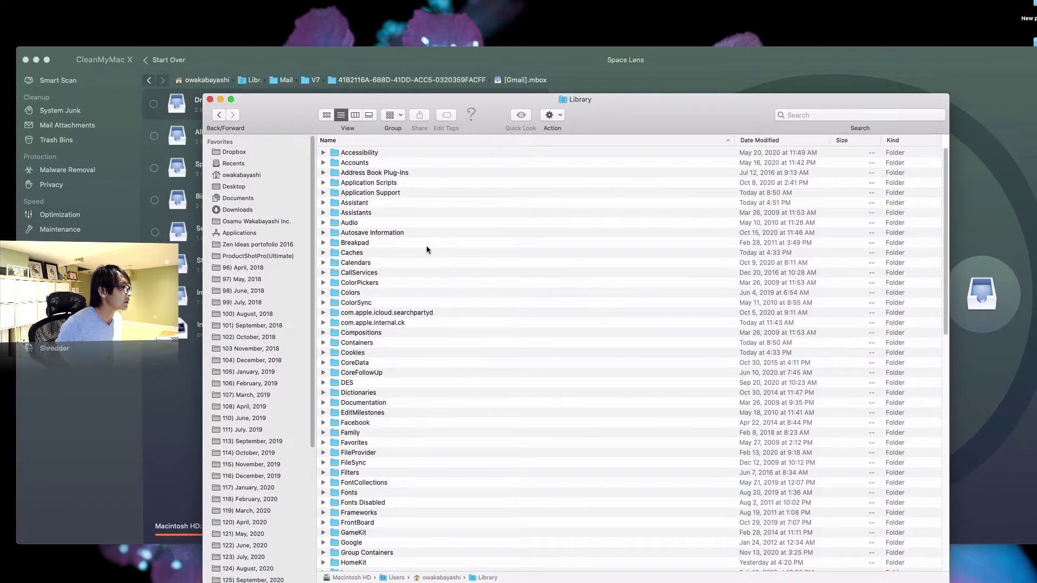
scroll(427, 250, down, 10)
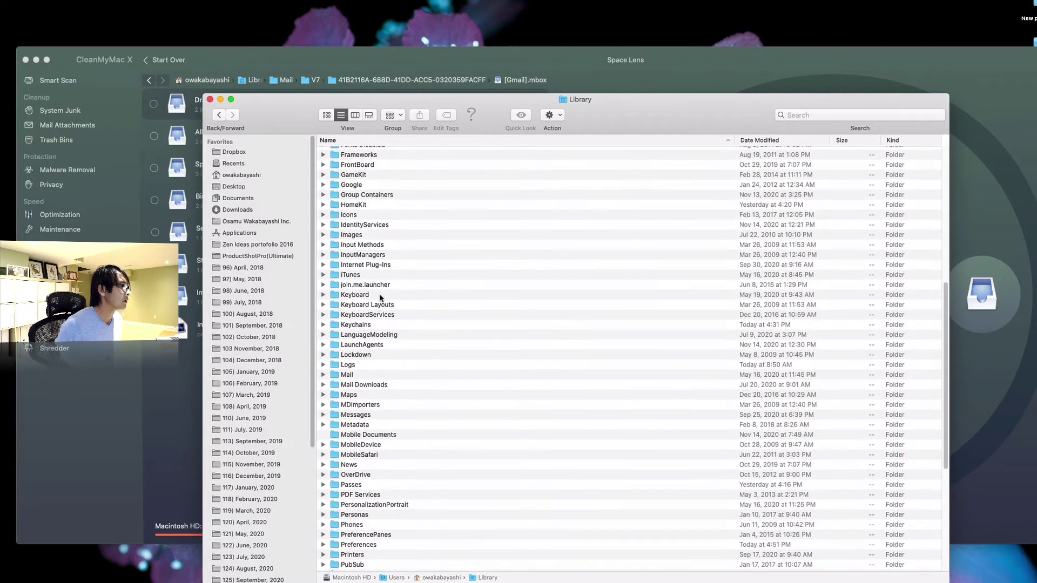
click(335, 374)
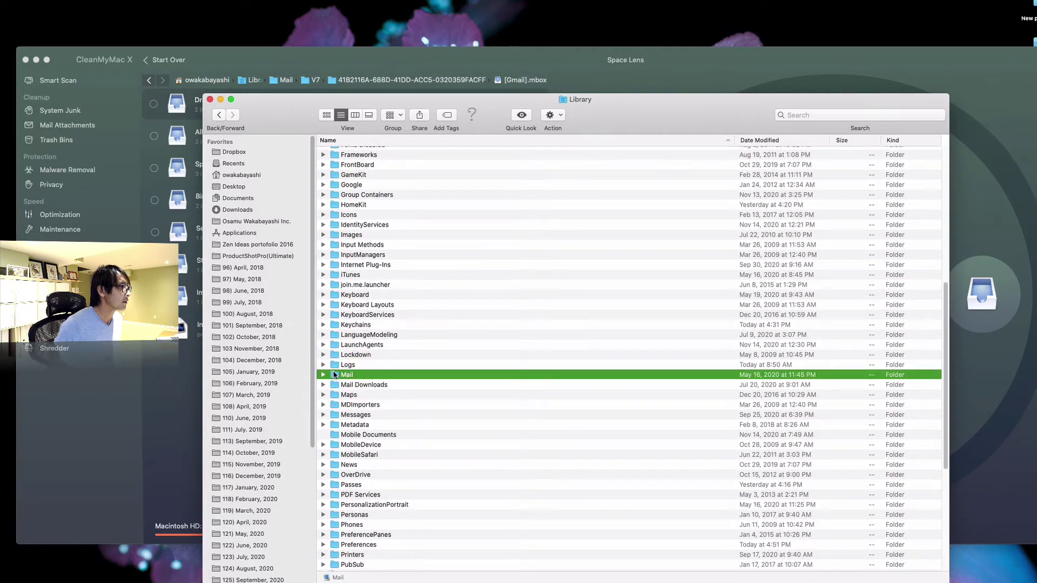
click(335, 374)
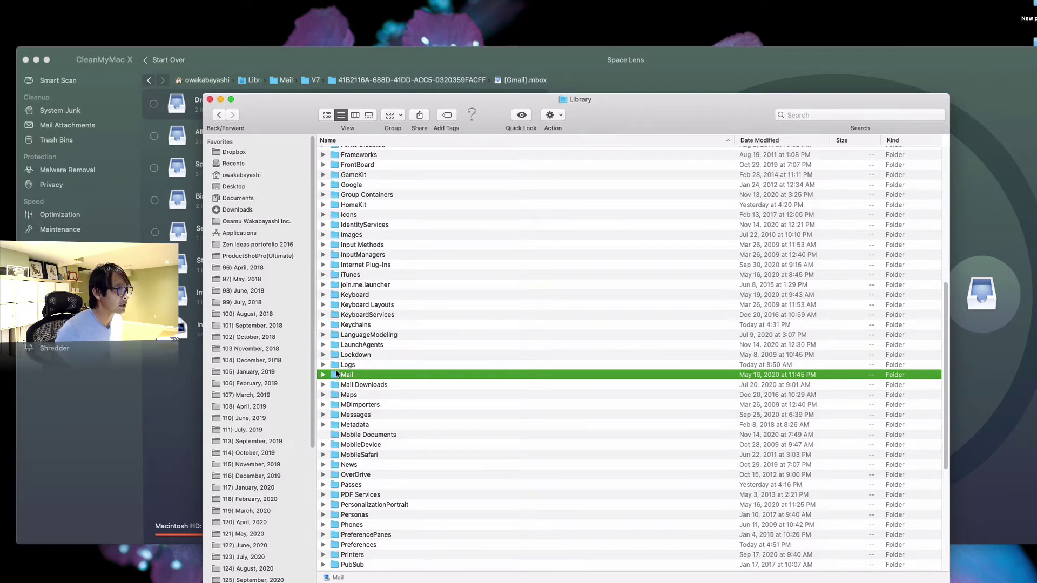
double_click(336, 374)
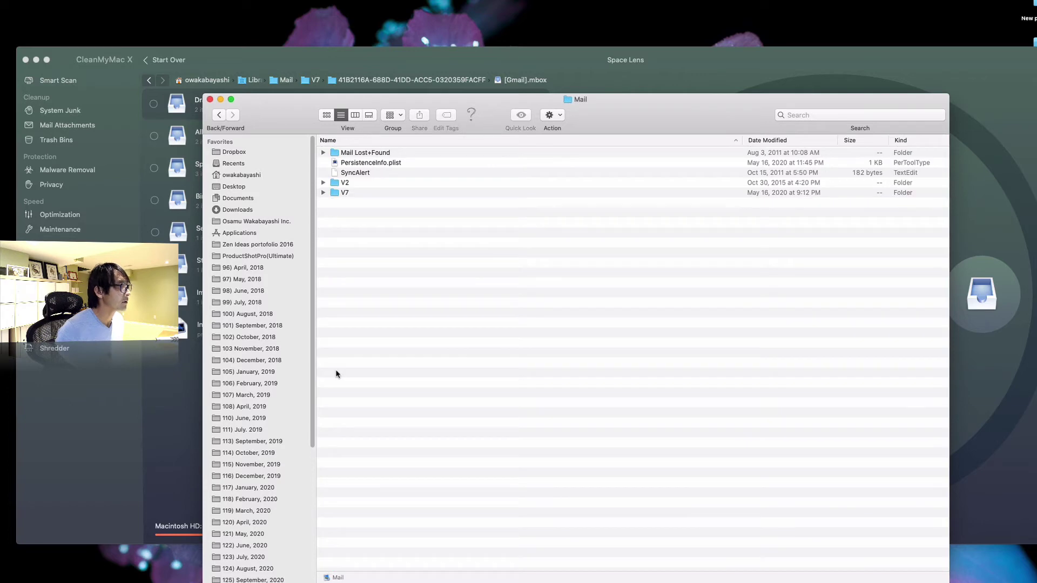
Step: Expand V7 and check the Get Info details of the first IMAP account folder
click(322, 194)
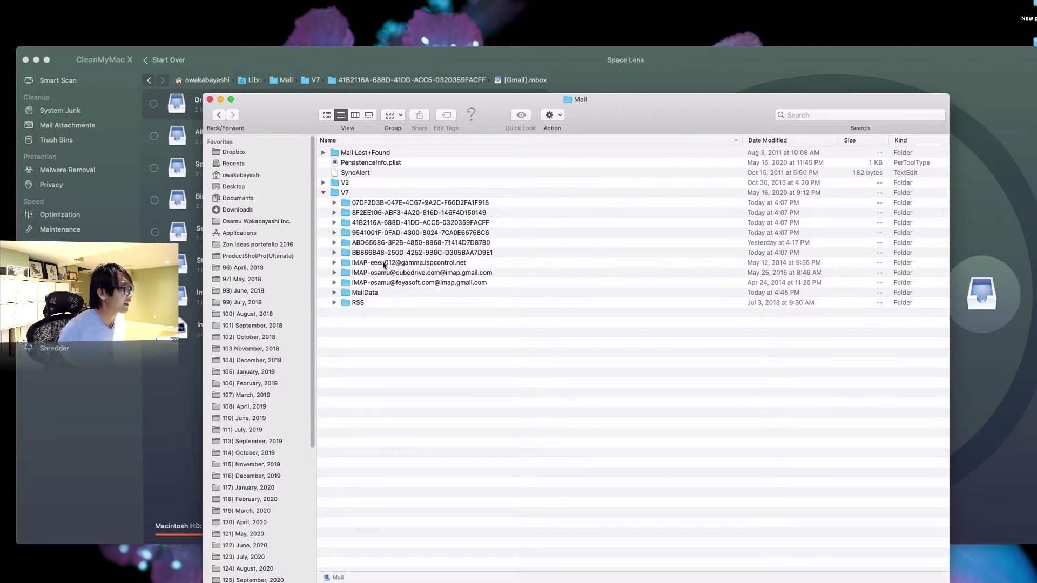
click(354, 264)
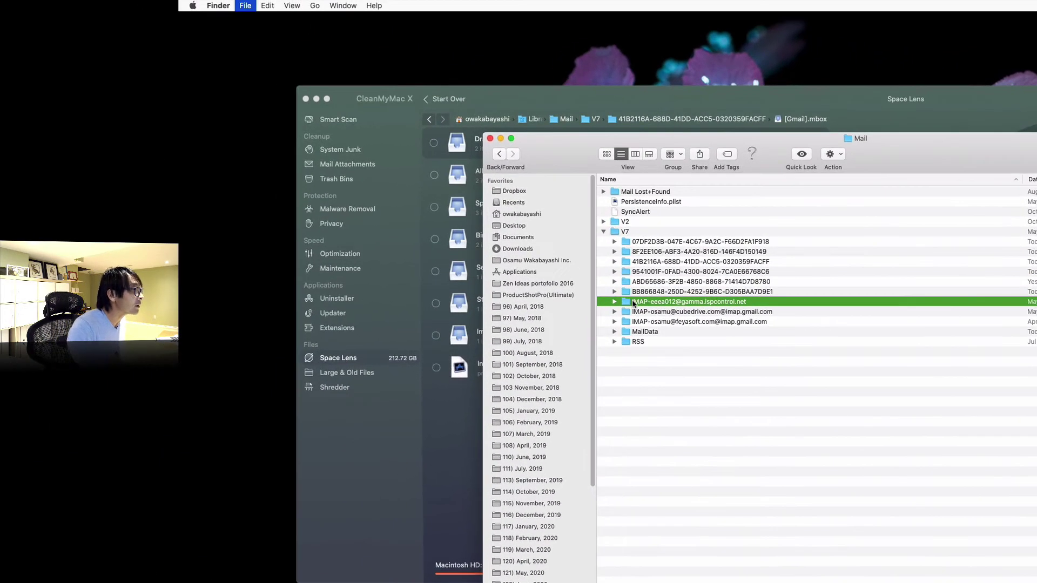
key(super+i)
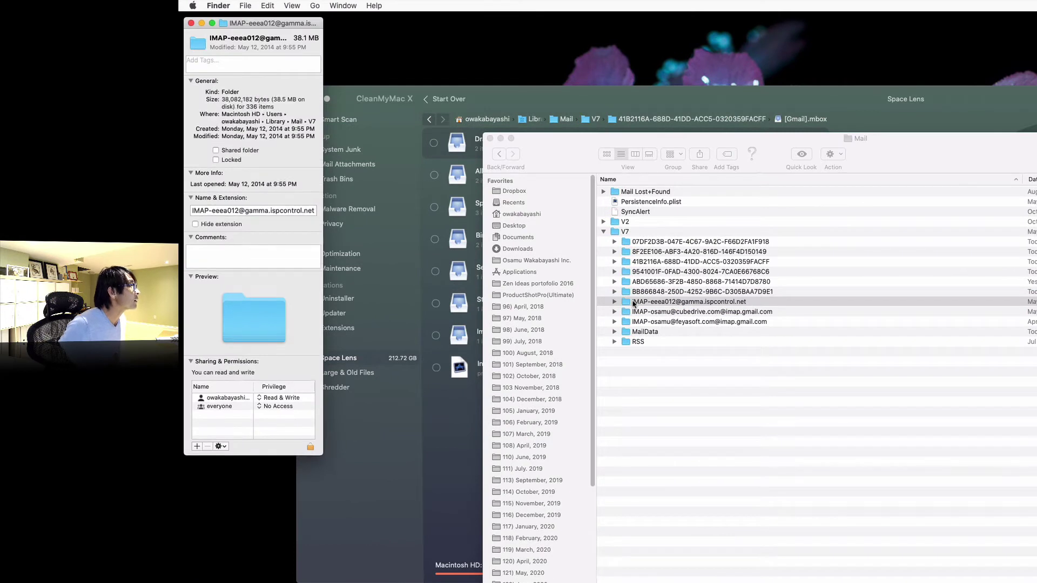
click(191, 23)
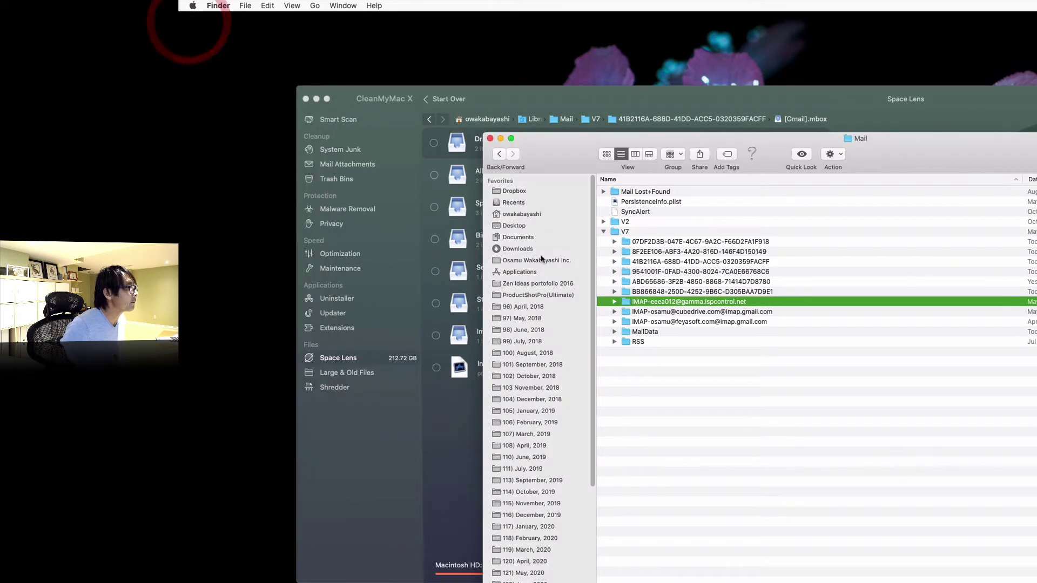
Step: Check Get Info for the second and third IMAP account folders, then close all Info windows
click(629, 312)
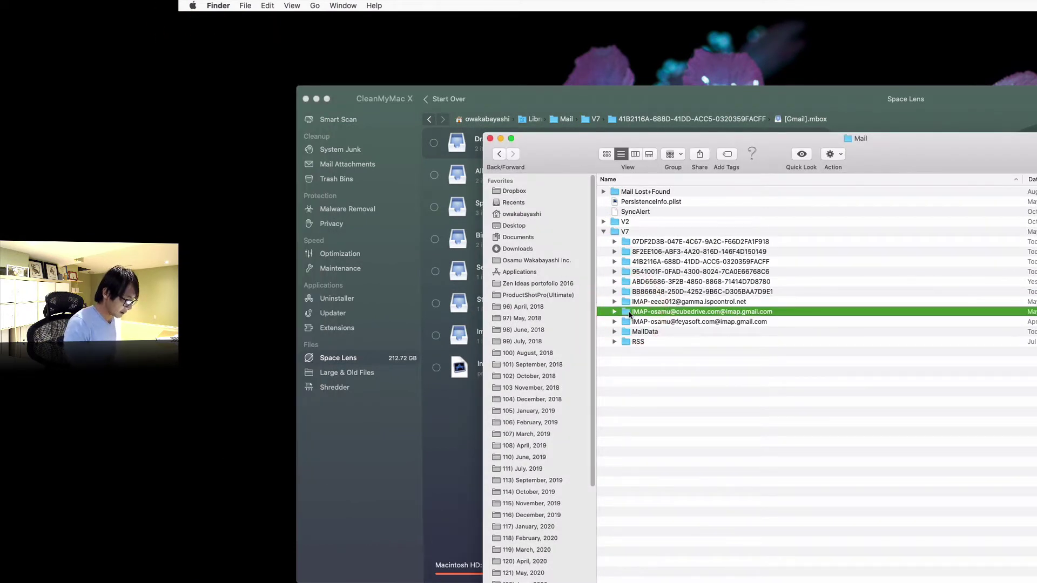
key(super+i)
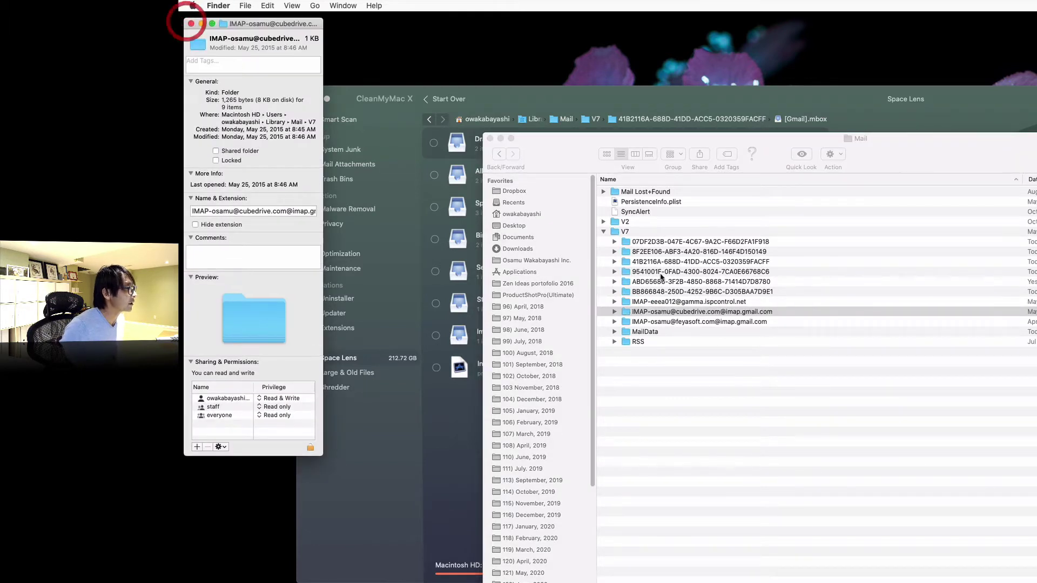
click(692, 323)
click(693, 323)
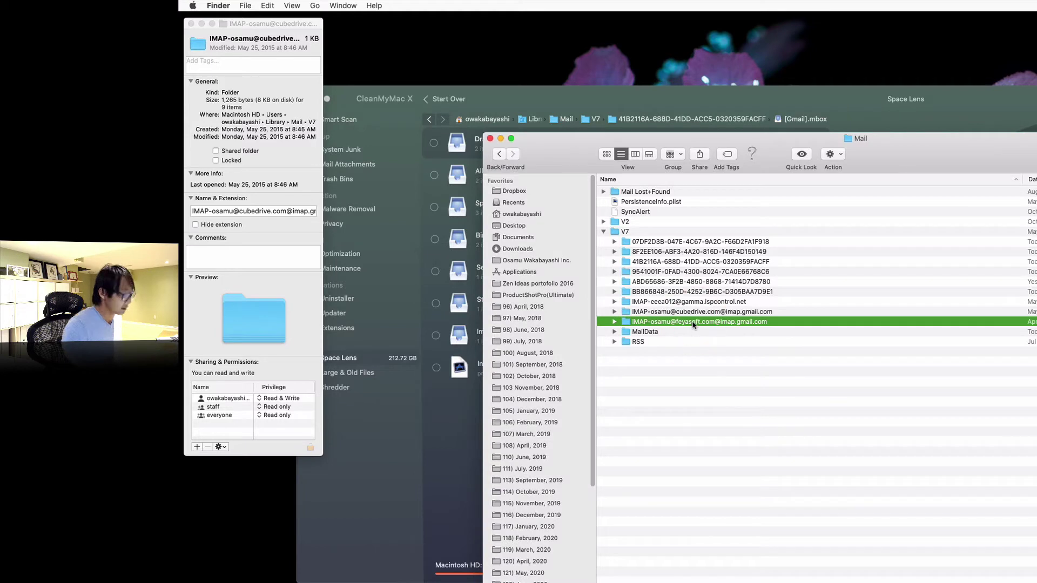
key(super+i)
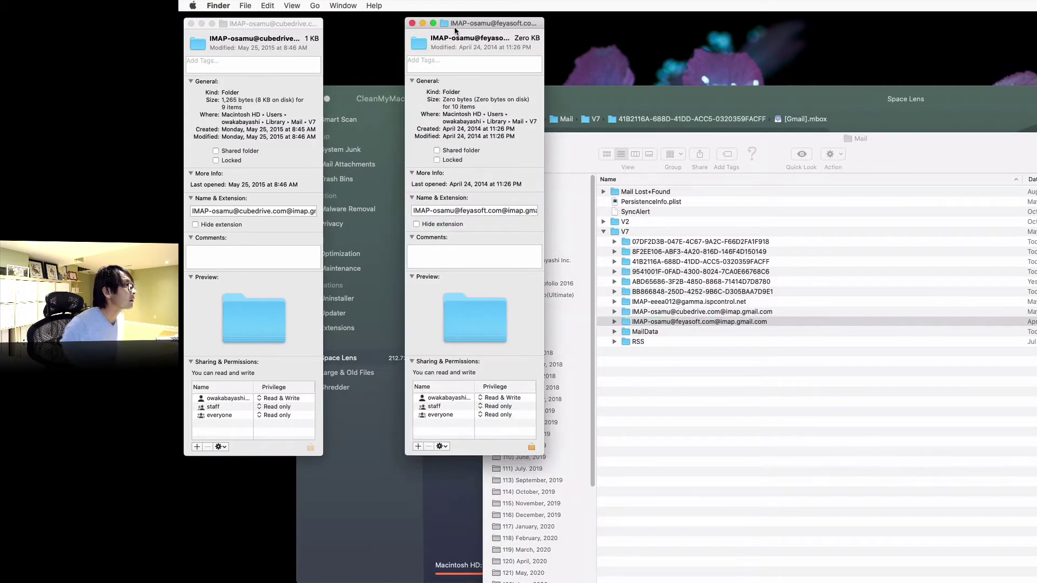
click(407, 24)
click(191, 23)
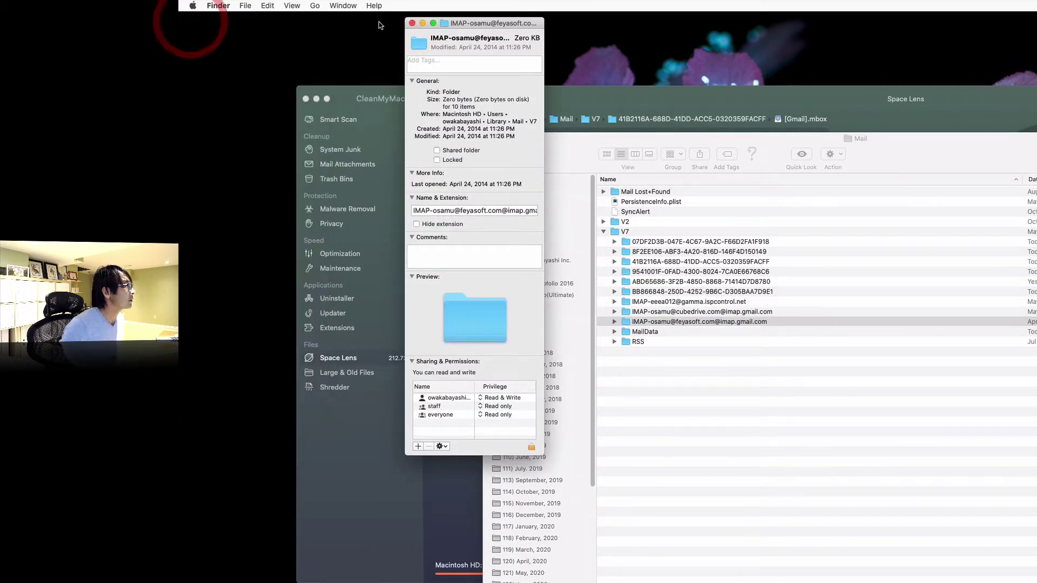
click(412, 23)
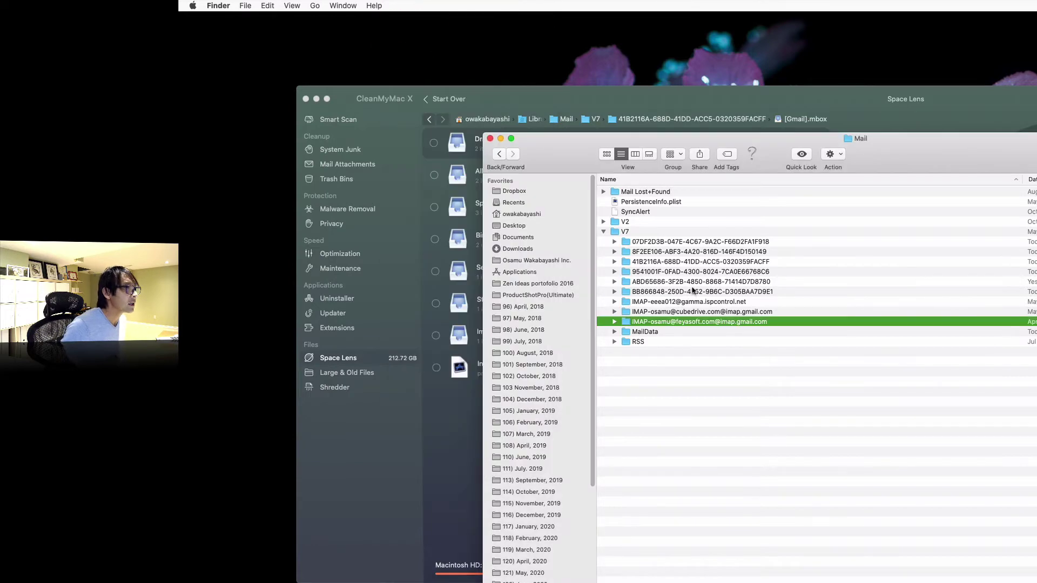
Step: Peek into the BB866848 folder, then open the 41B2116A-688D-41DD-ACC5-0320359FACFF folder
click(693, 292)
click(613, 292)
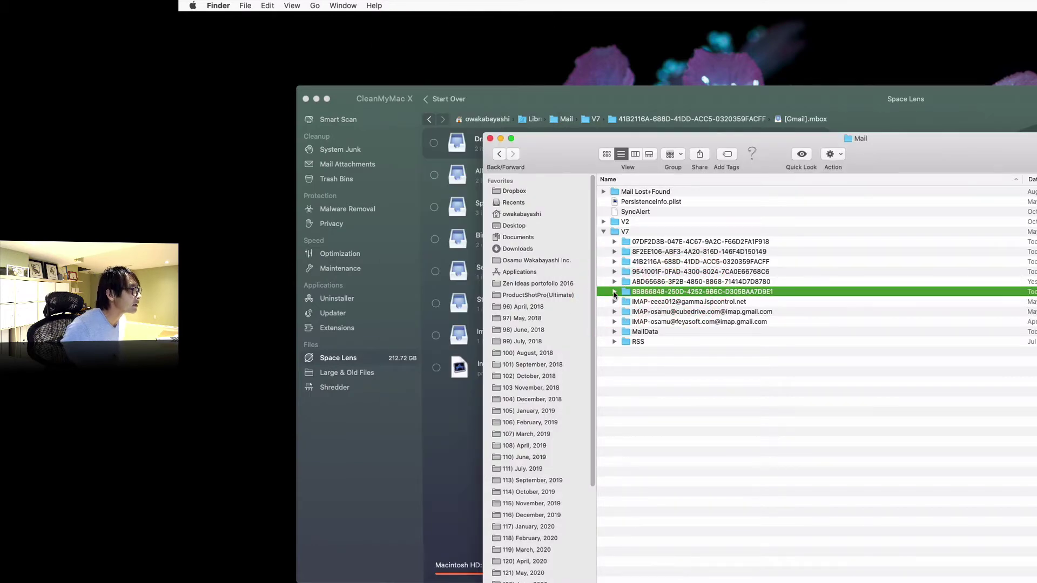
click(614, 292)
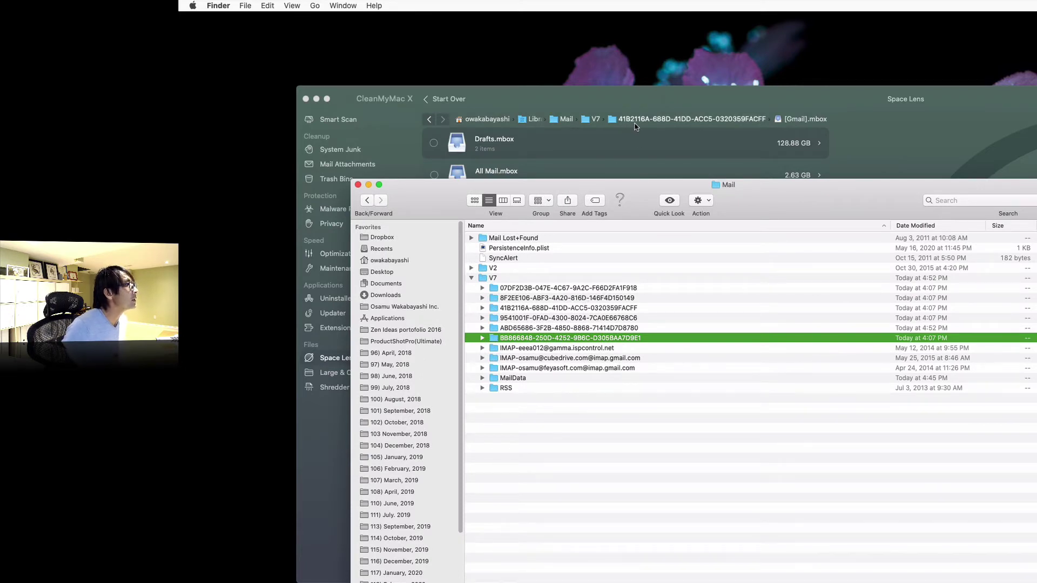
click(492, 308)
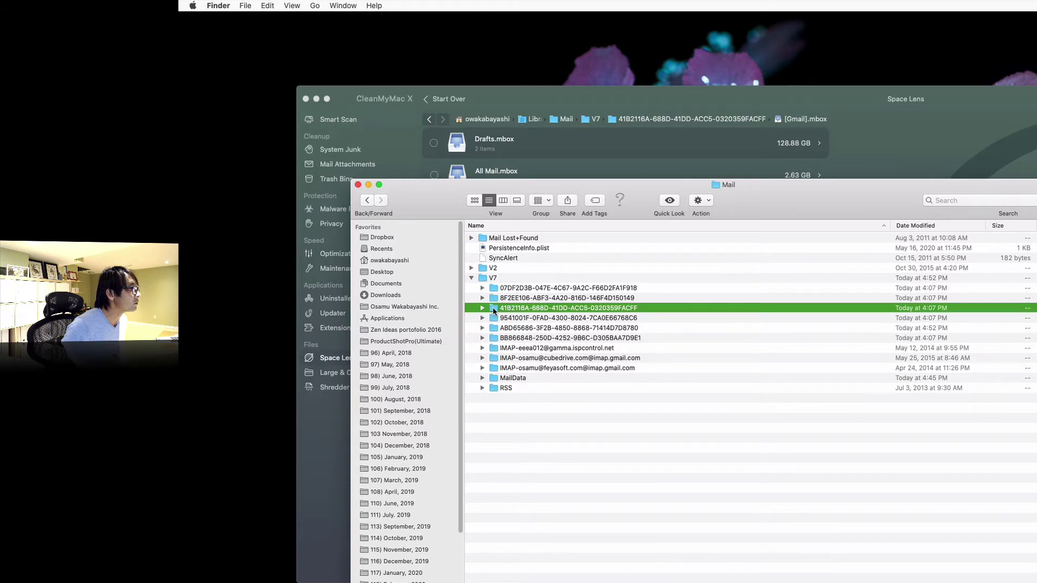
double_click(493, 309)
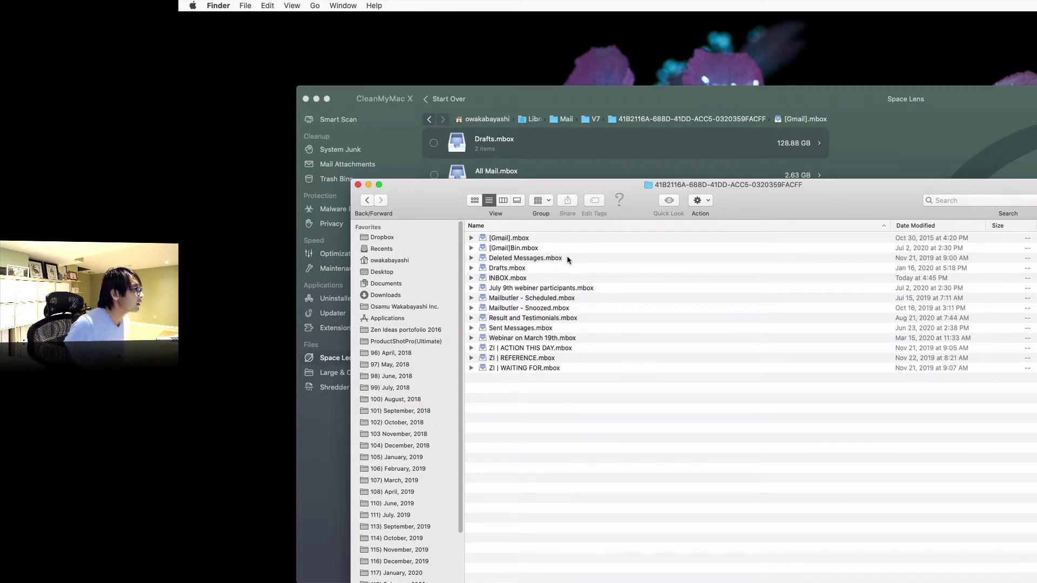
Step: Expand [Gmail].mbox's Drafts.mbox down to its Data folder (subfolders 0–9) and select Drafts.mbox
click(517, 270)
drag(517, 270, 611, 166)
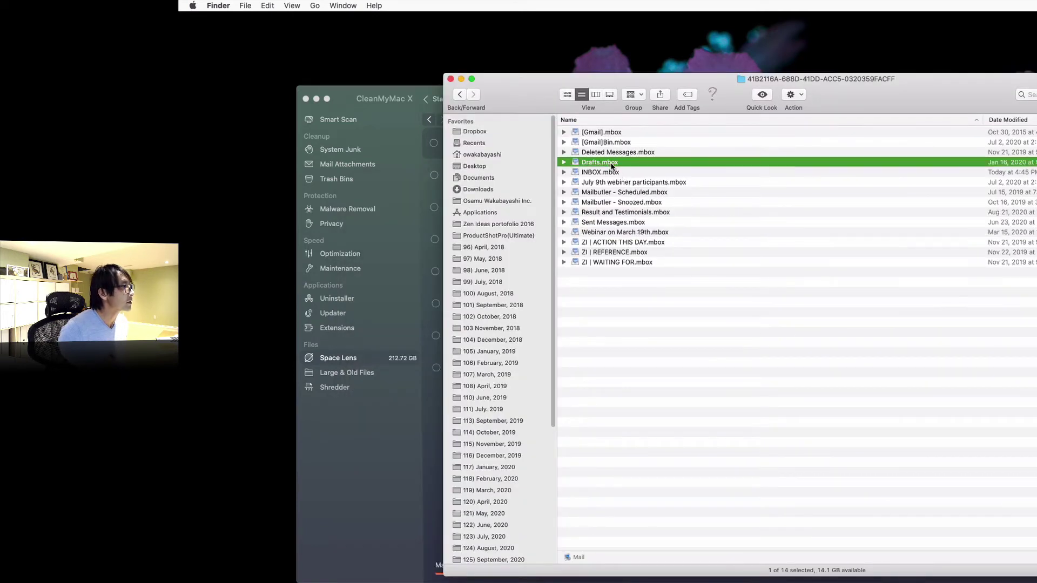
click(565, 133)
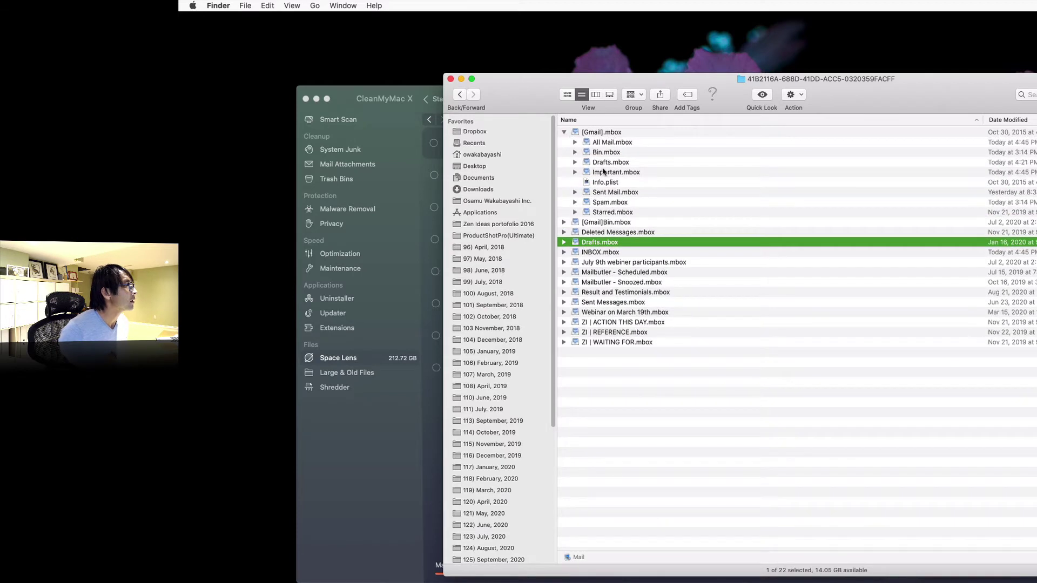
click(575, 163)
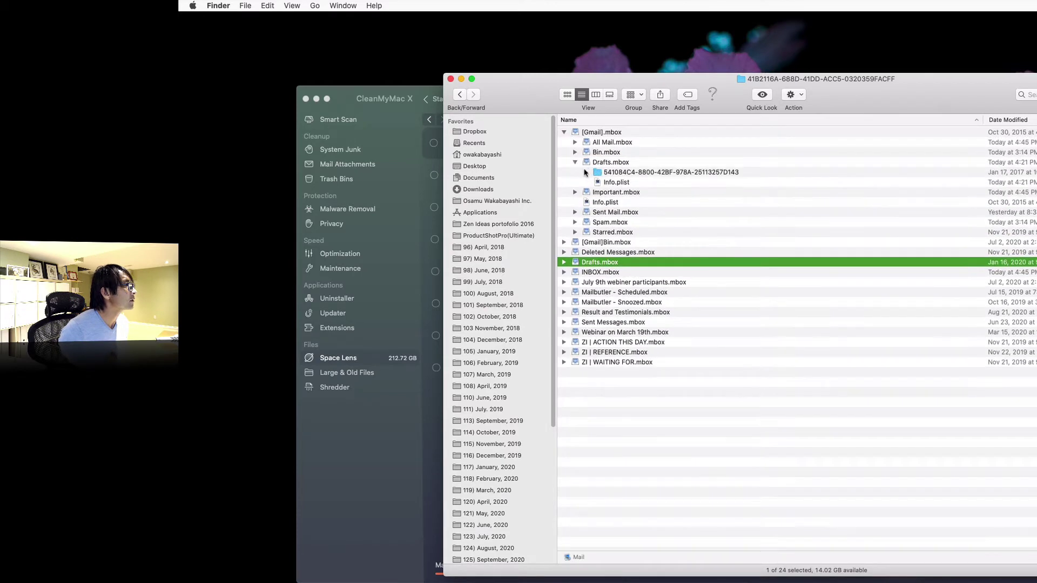
click(586, 173)
click(598, 182)
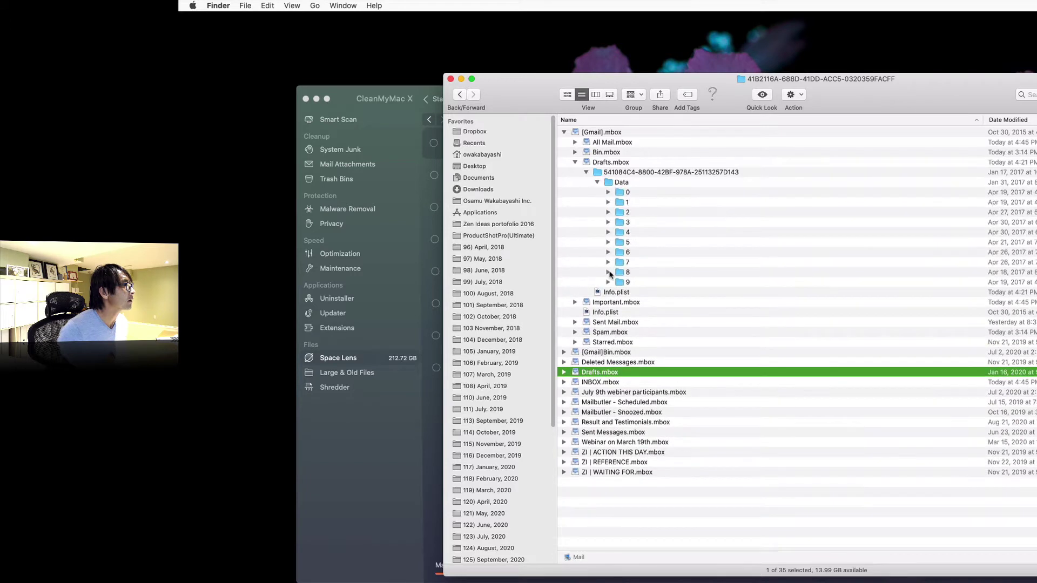
click(596, 162)
Step: Show Get Info for the nested Drafts.mbox, then move Finder down to bring Space Lens forward
key(super+i)
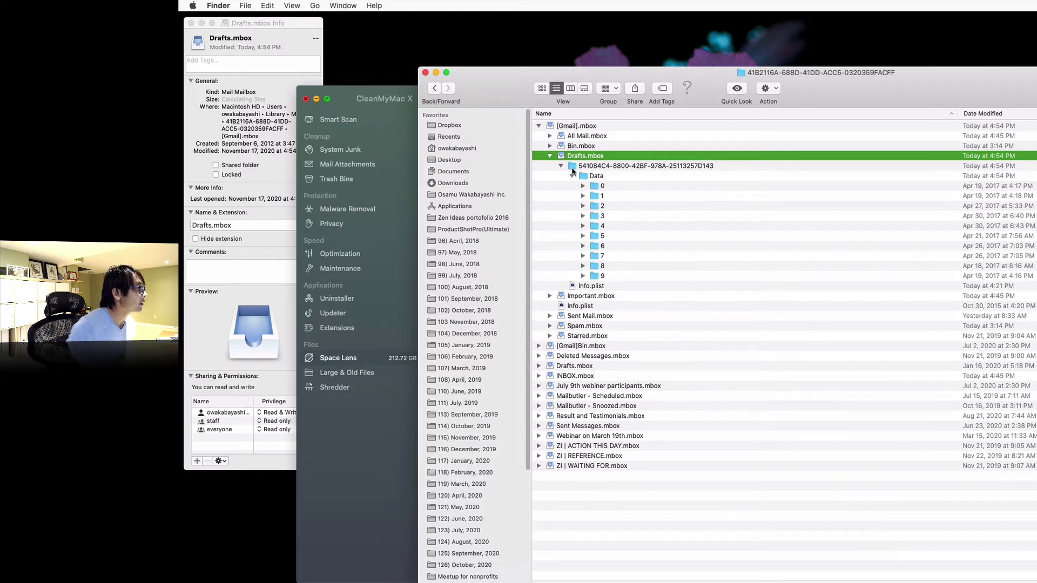
drag(518, 87, 574, 351)
click(879, 166)
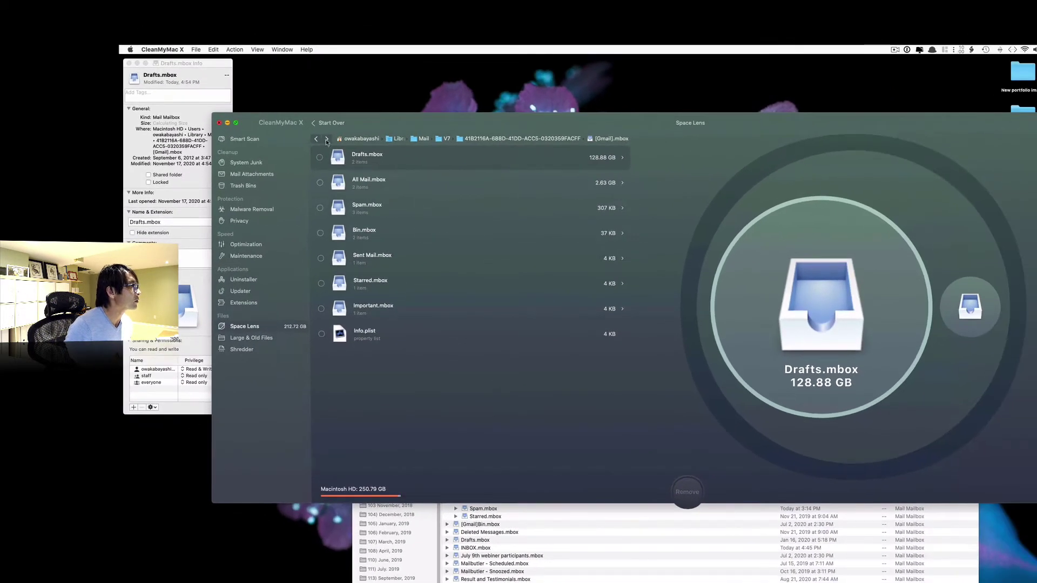
Step: In Space Lens, drill from home through Library, Mail, V7, the account folder and [Gmail].mbox into the 128.88 GB Drafts.mbox
click(416, 142)
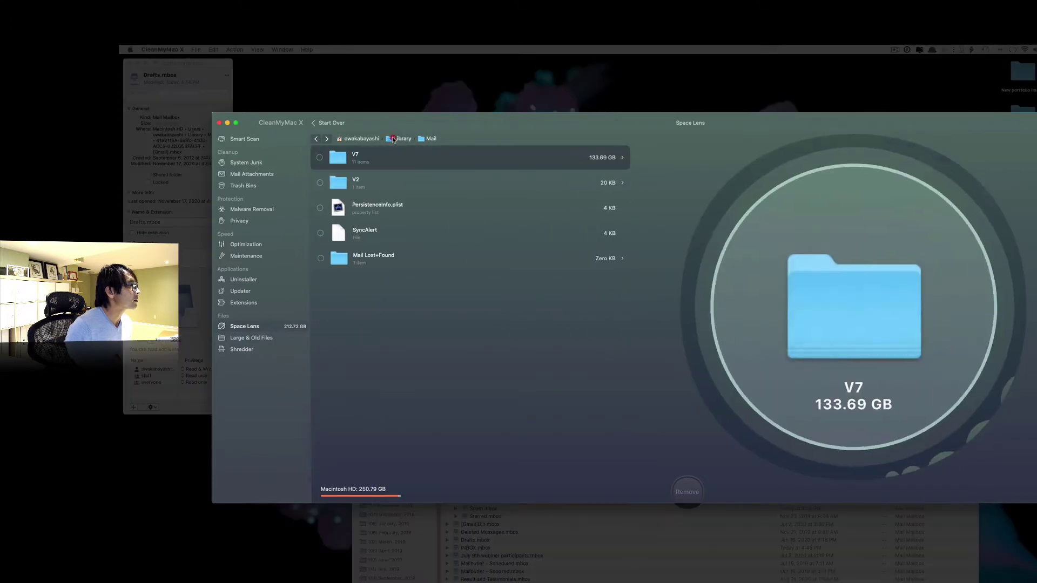
click(364, 141)
click(364, 142)
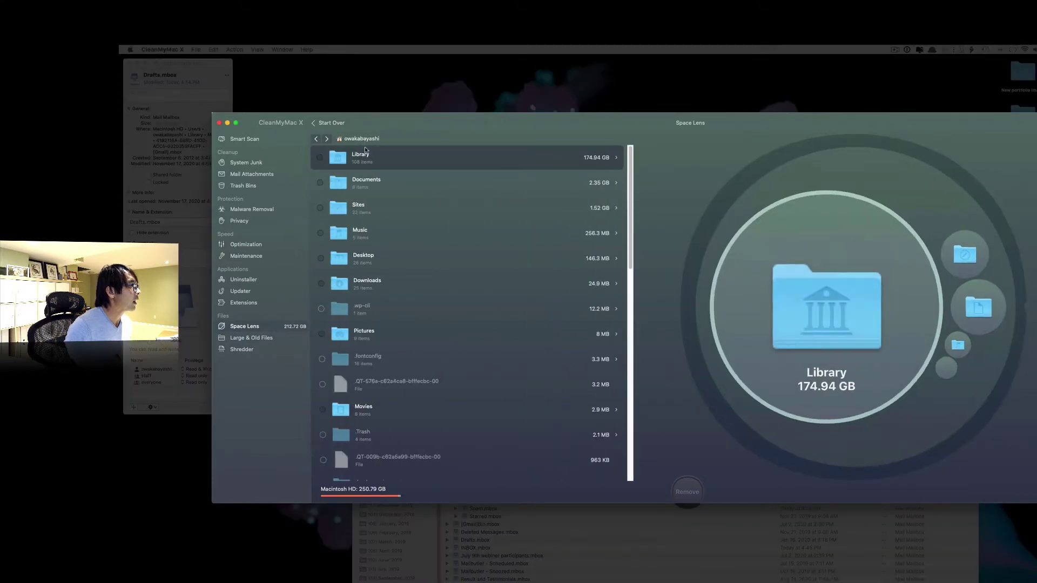
click(794, 297)
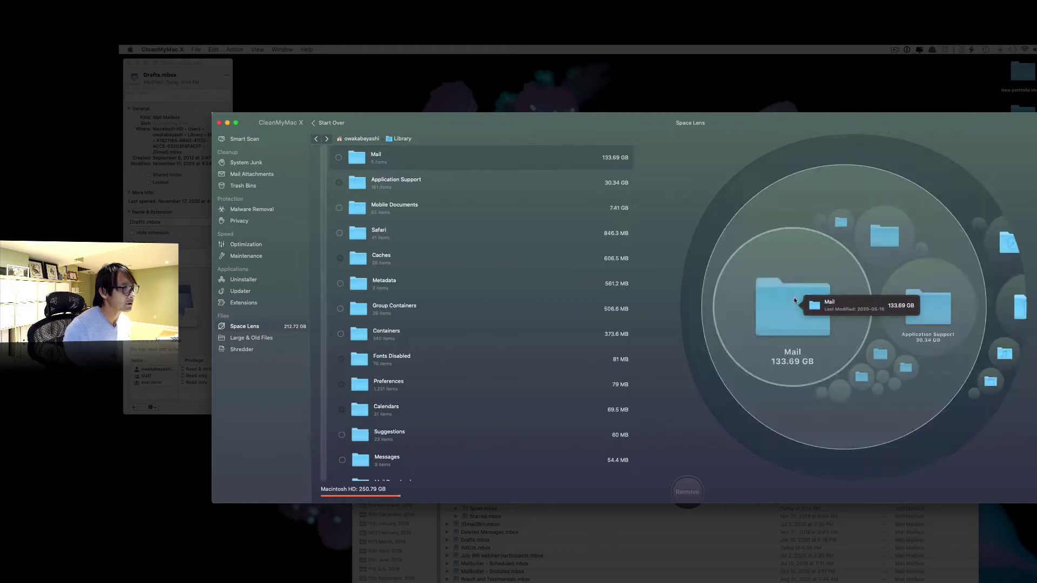
click(792, 302)
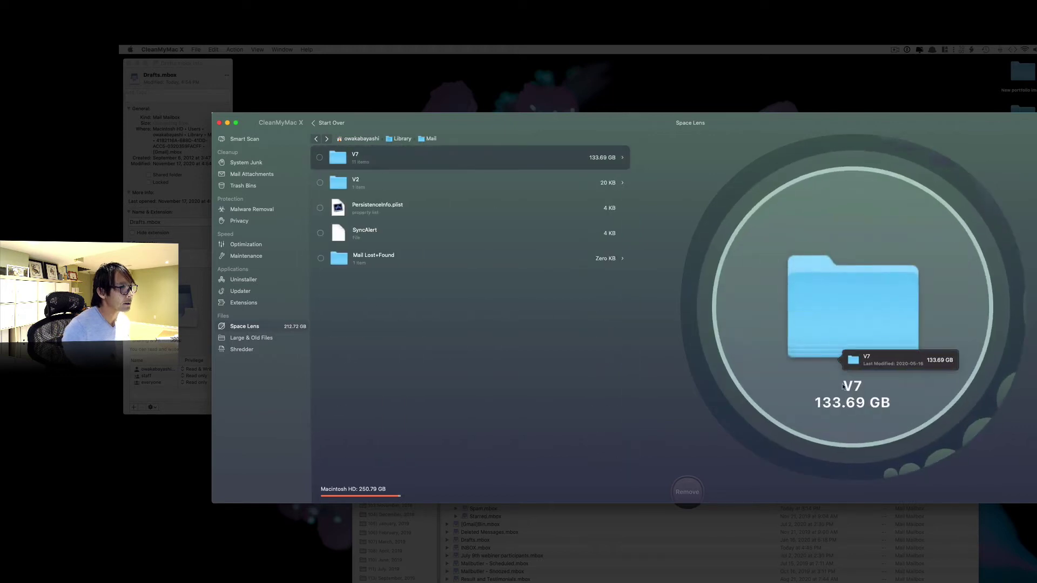
click(835, 297)
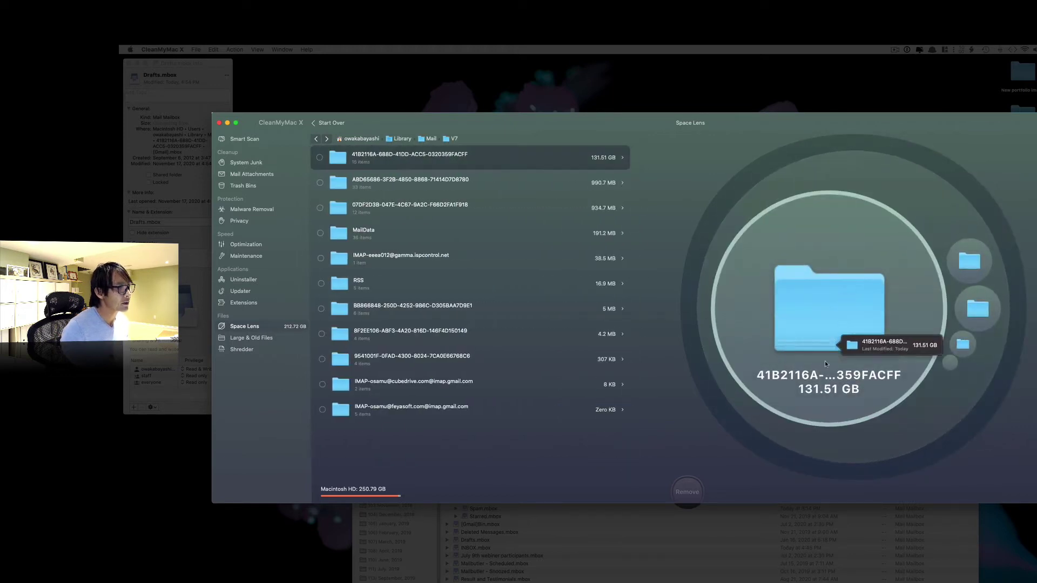
click(837, 318)
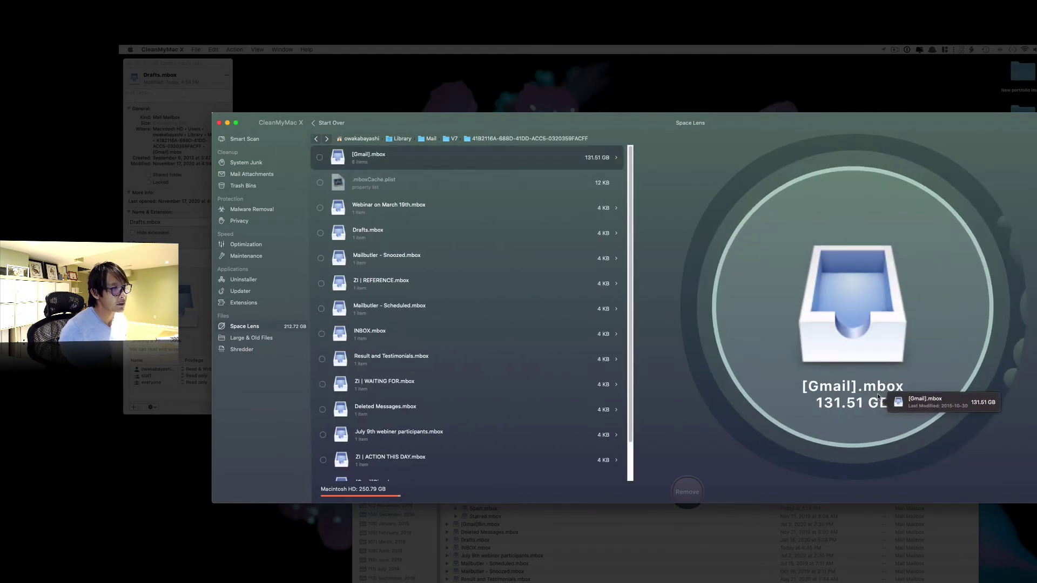
click(858, 323)
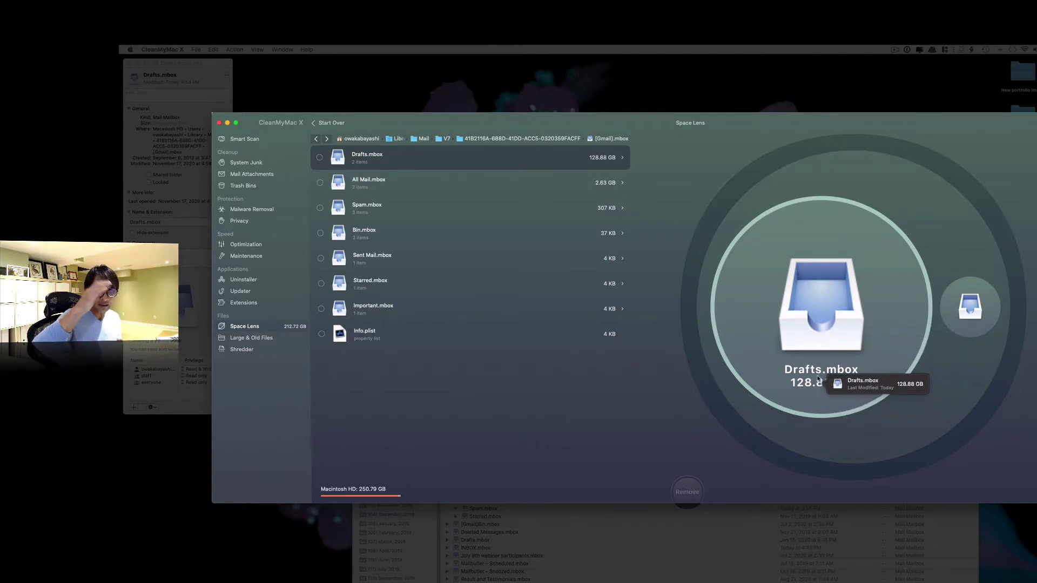
click(828, 330)
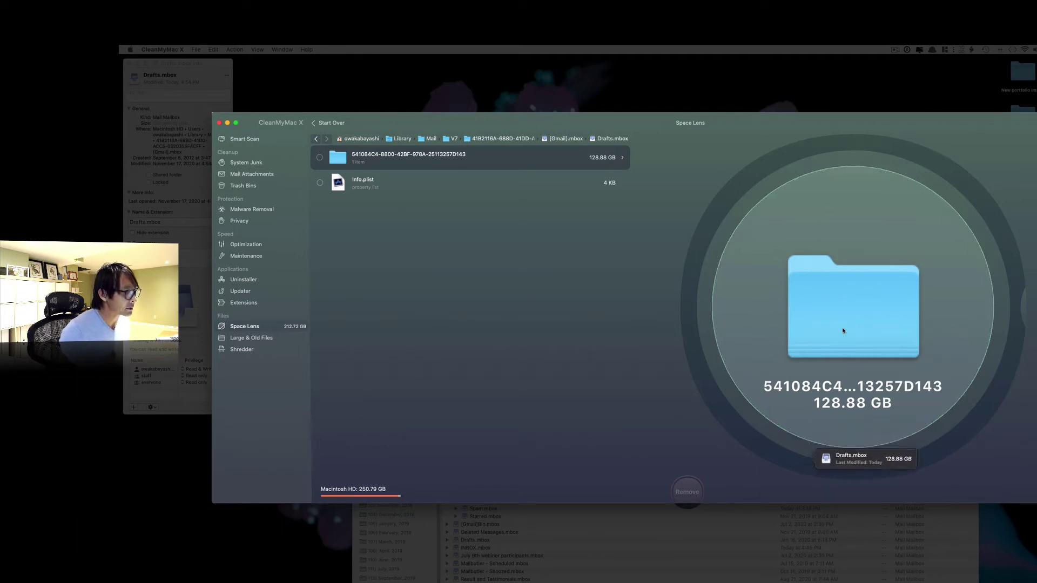
click(652, 574)
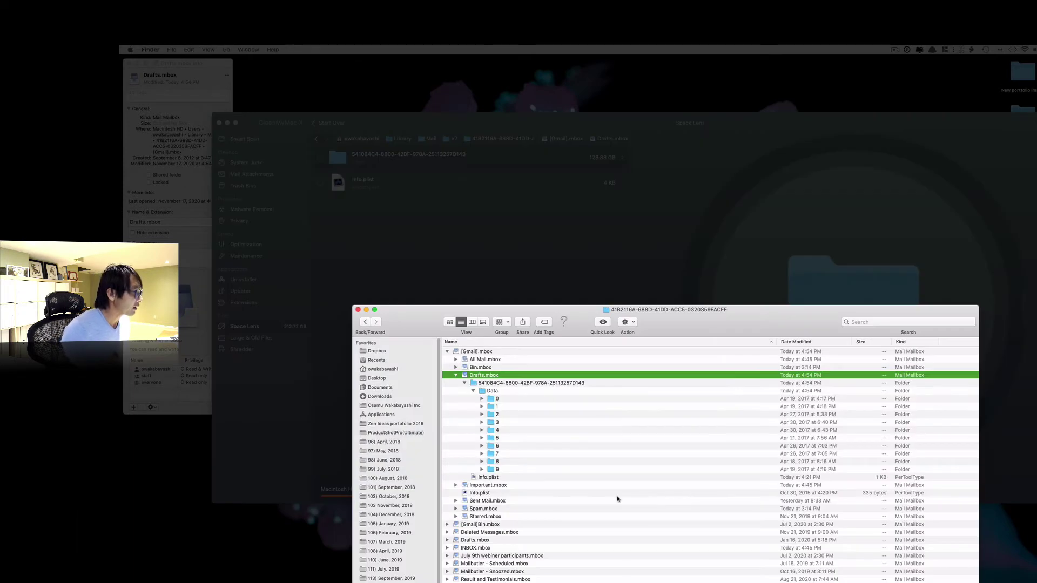
Step: Expand Drafts.mbox's Data folder 1 through nested folders 0, 0 and 1 down to Messages
click(482, 400)
click(483, 400)
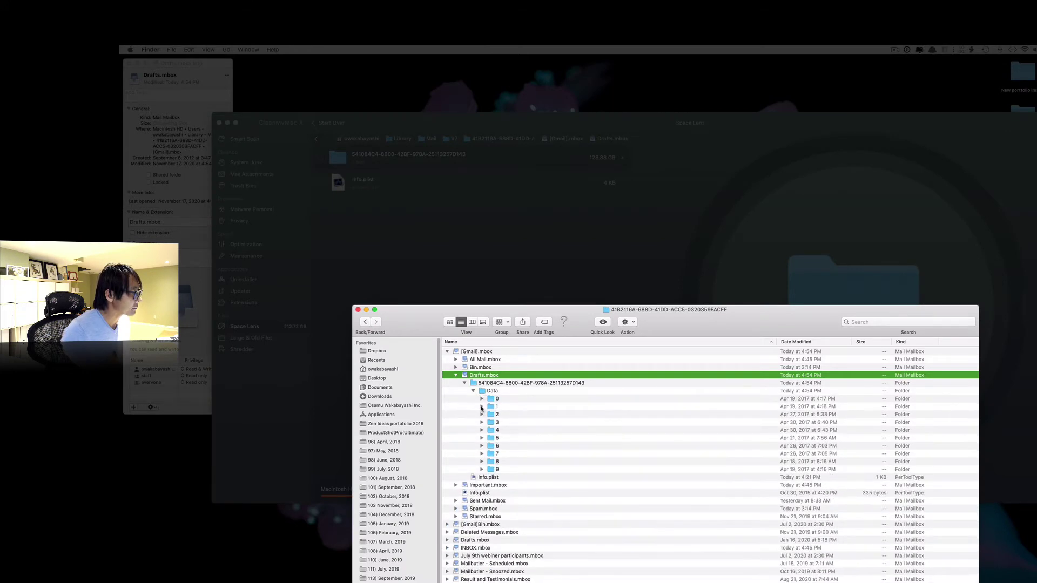
click(482, 407)
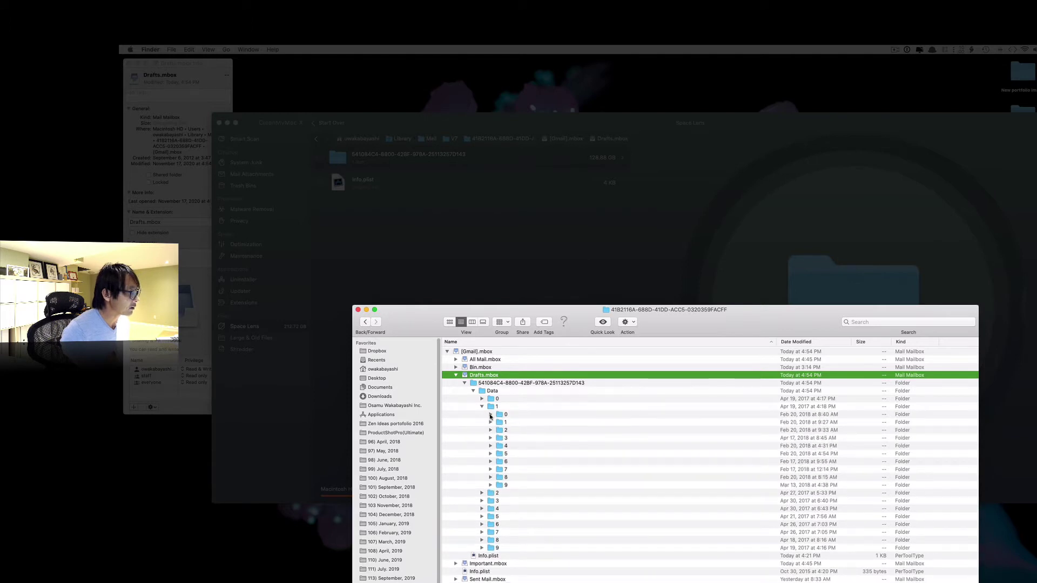
click(490, 415)
click(498, 423)
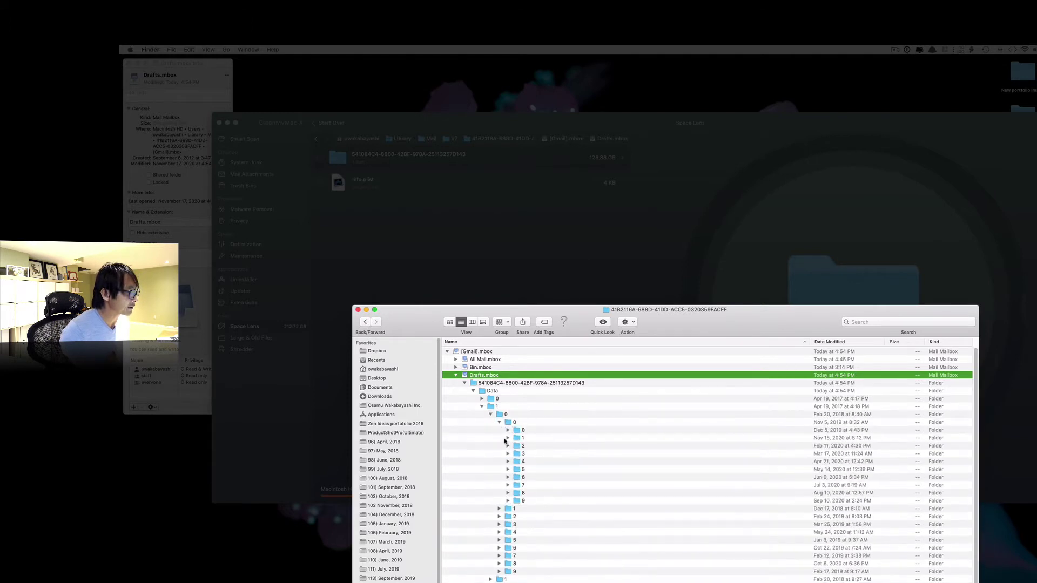
click(508, 438)
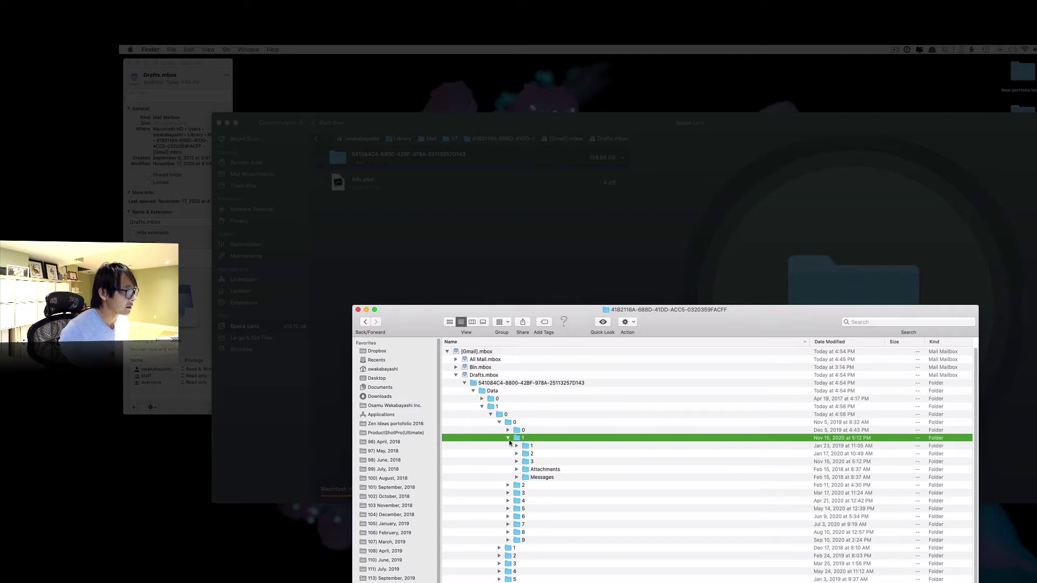
scroll(509, 440, down, 2)
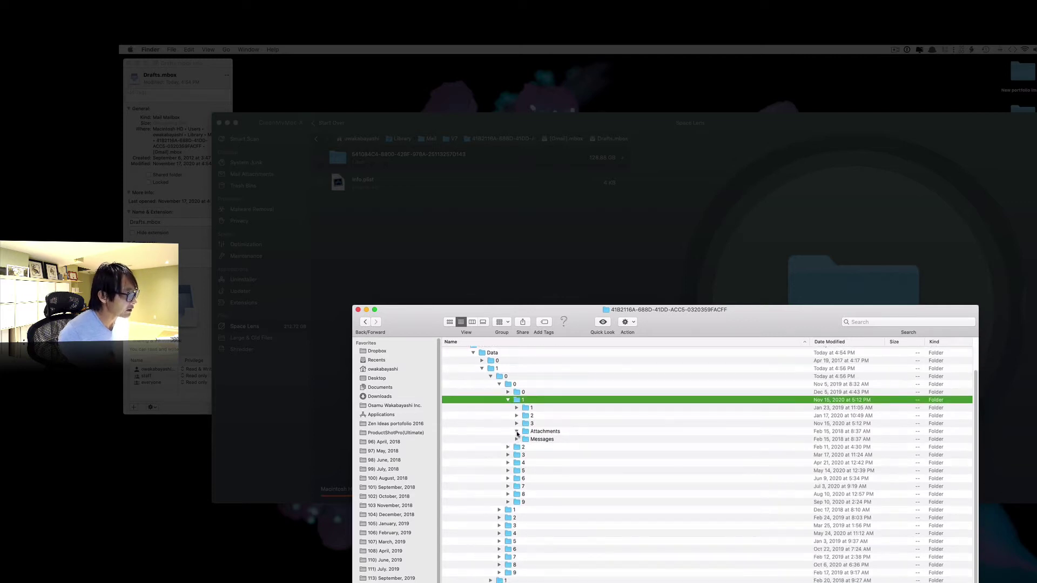
click(517, 439)
scroll(543, 443, down, 2)
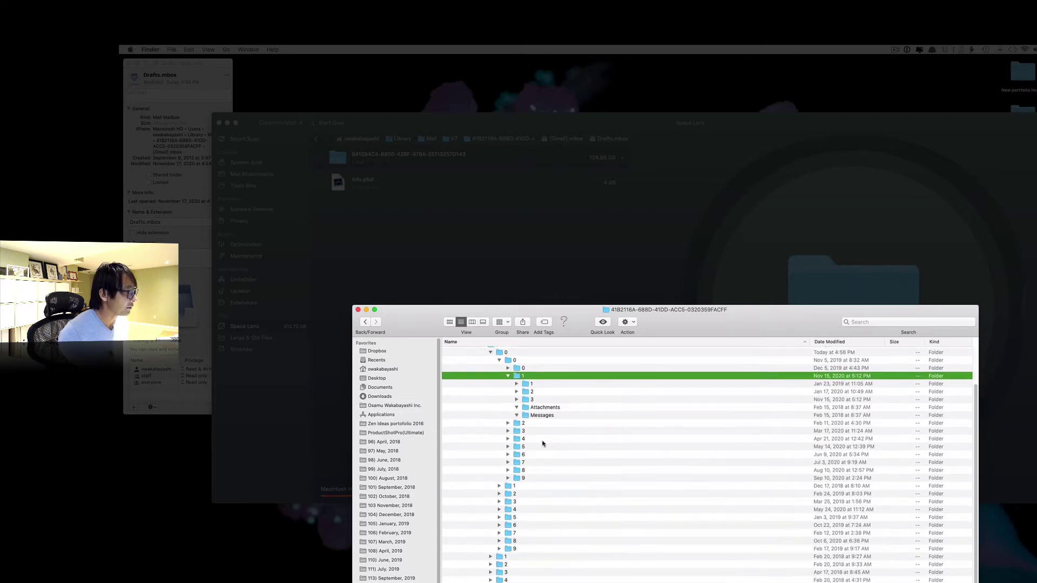
Step: Inspect folder 8 and its subfolder 2, re-expand the Data tree, and select the folder inside Drafts.mbox
drag(746, 310, 712, 135)
scroll(502, 413, down, 5)
scroll(471, 411, up, 5)
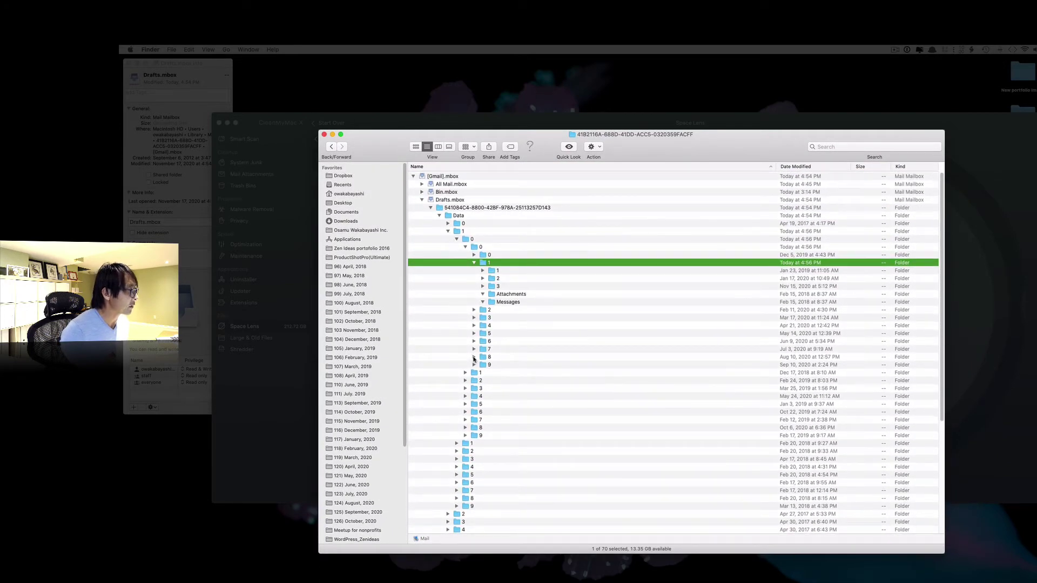
click(473, 357)
click(482, 373)
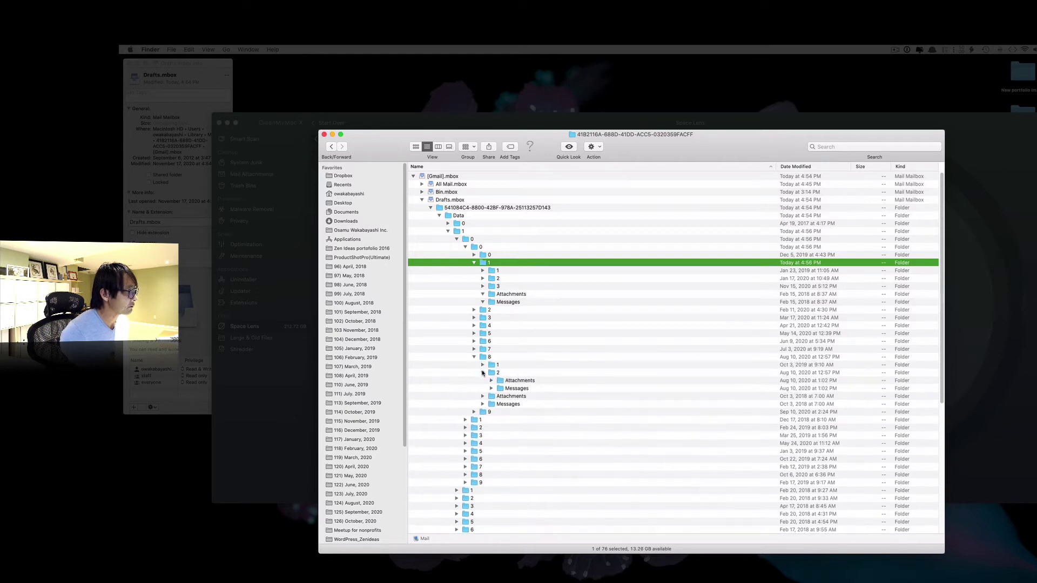
click(473, 357)
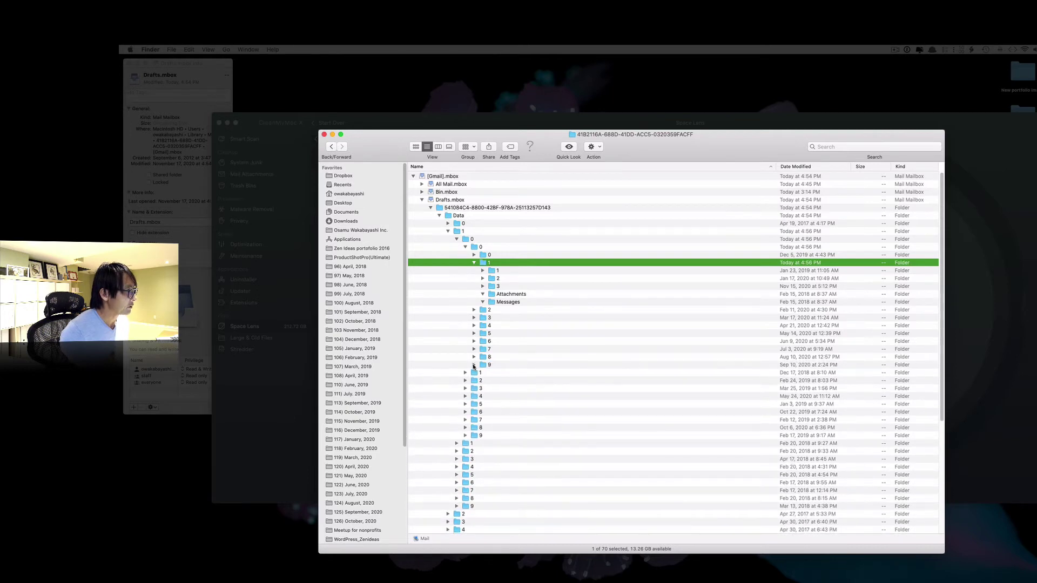
scroll(475, 385, down, 3)
scroll(460, 302, up, 3)
click(440, 216)
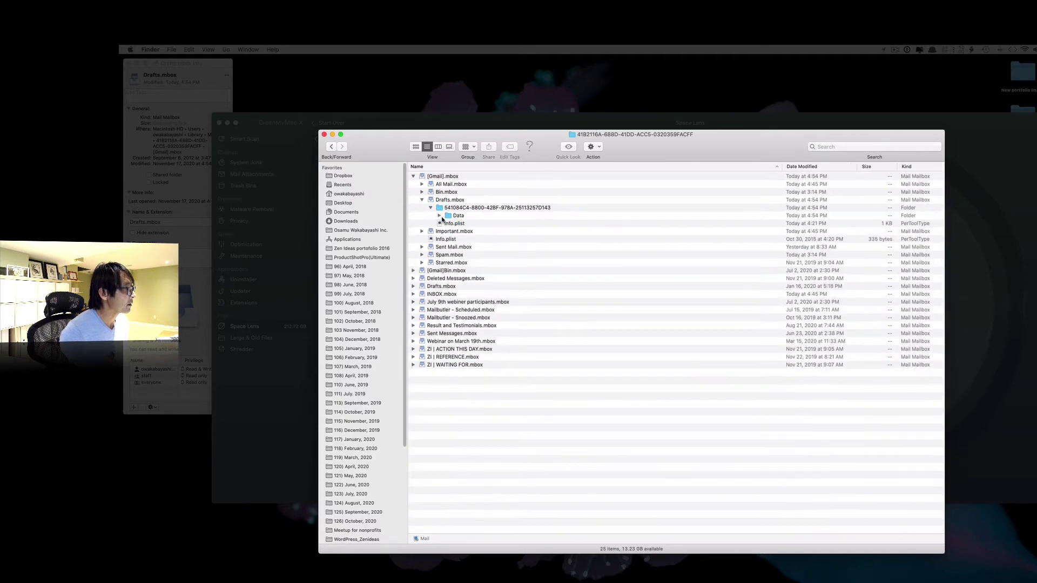
click(439, 216)
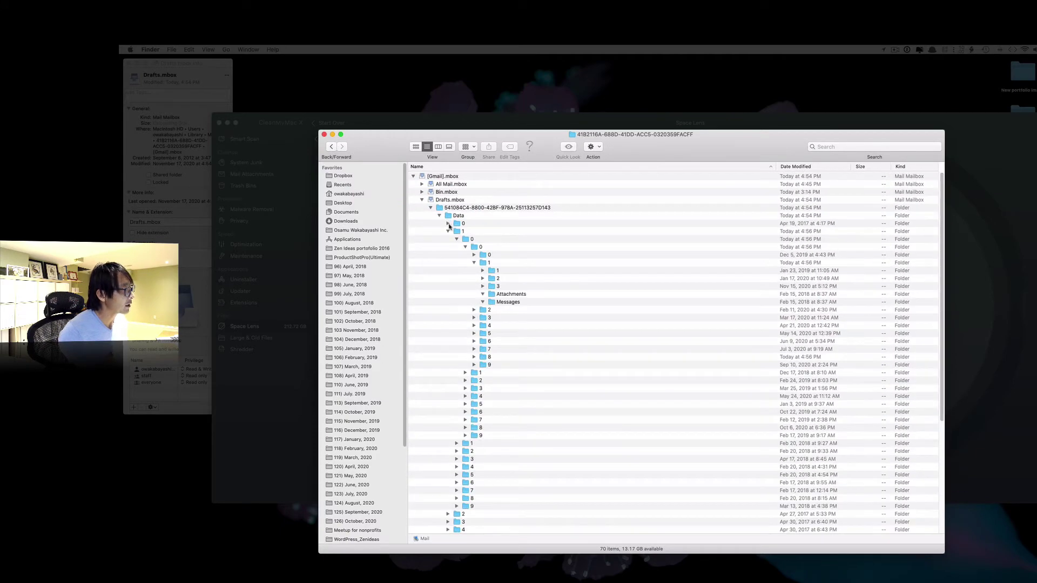
click(431, 208)
click(440, 208)
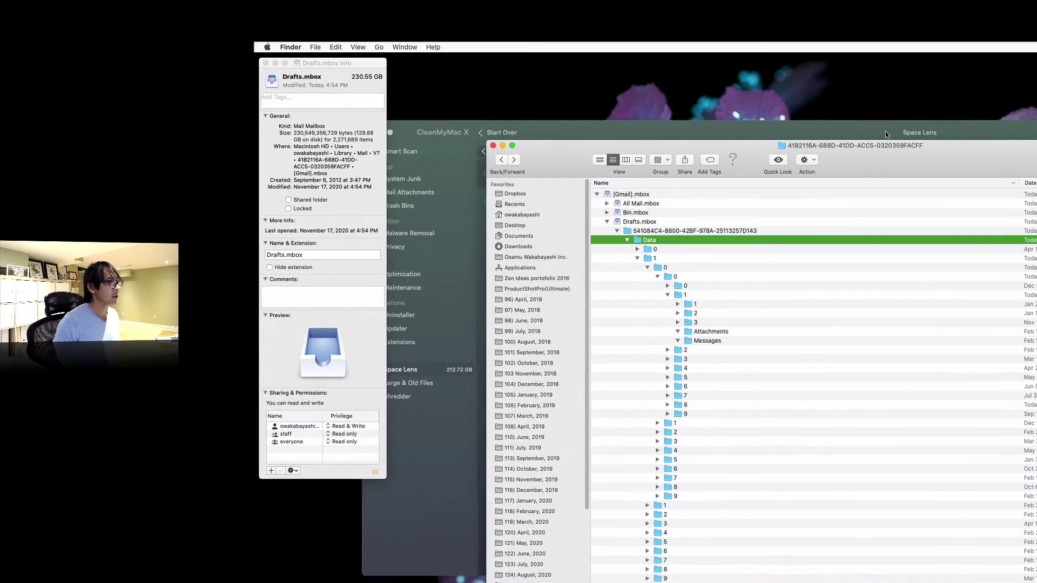
click(983, 151)
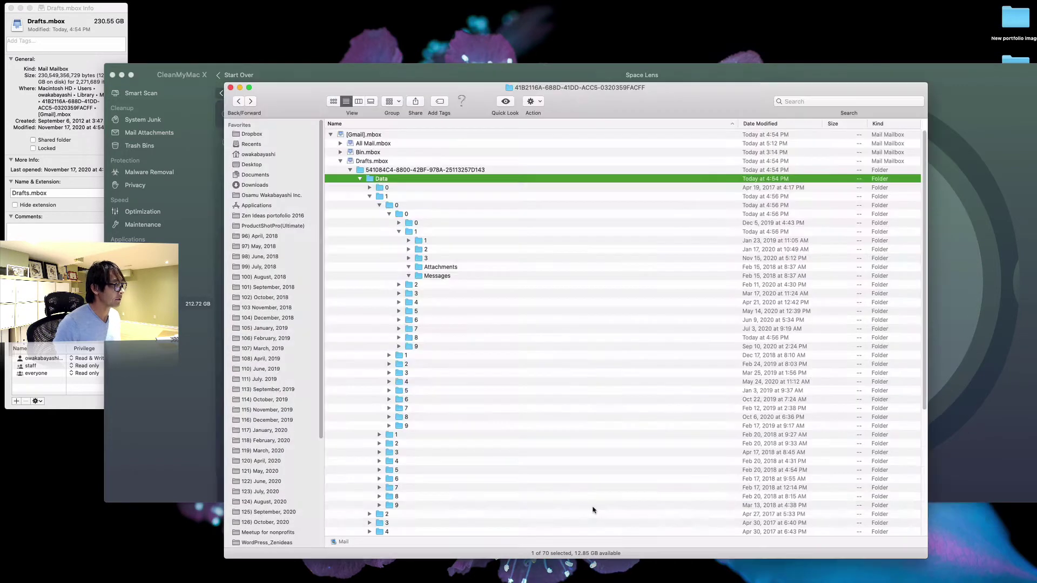
click(593, 509)
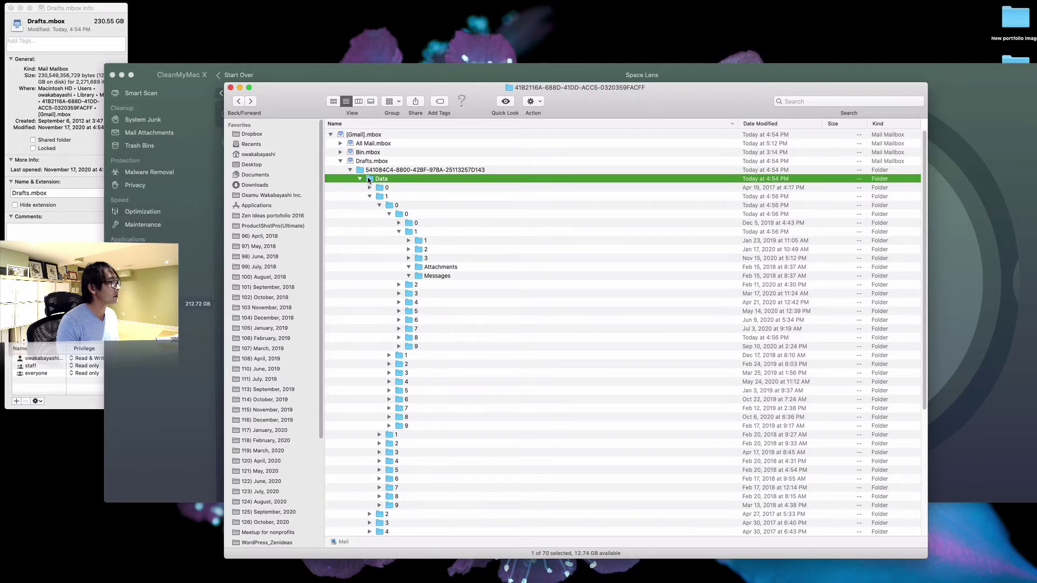
Step: Show Get Info for the Data folder, which reports 230.55 GB, and move the window aside
key(super+i)
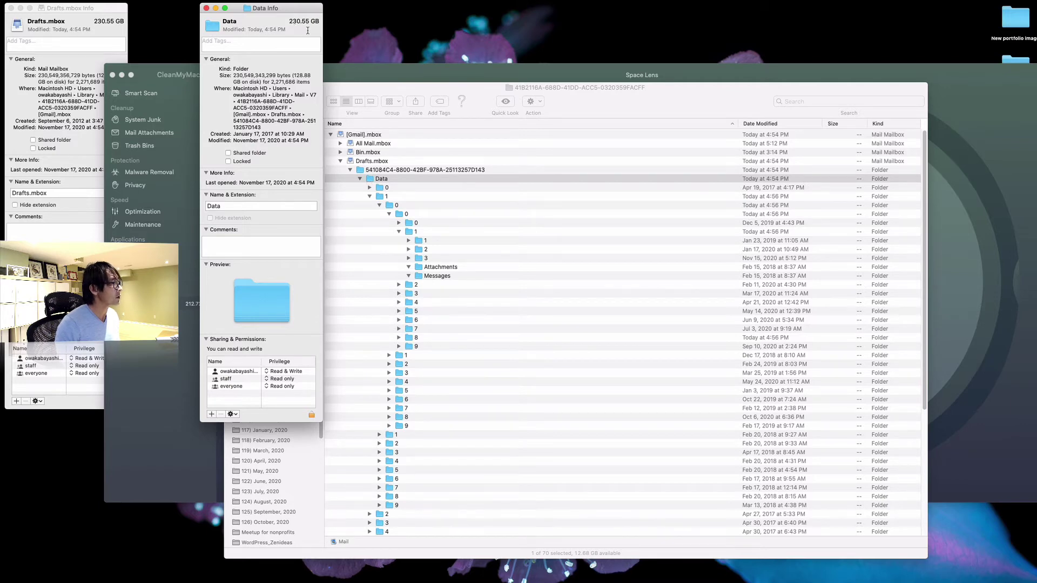
drag(289, 8, 252, 9)
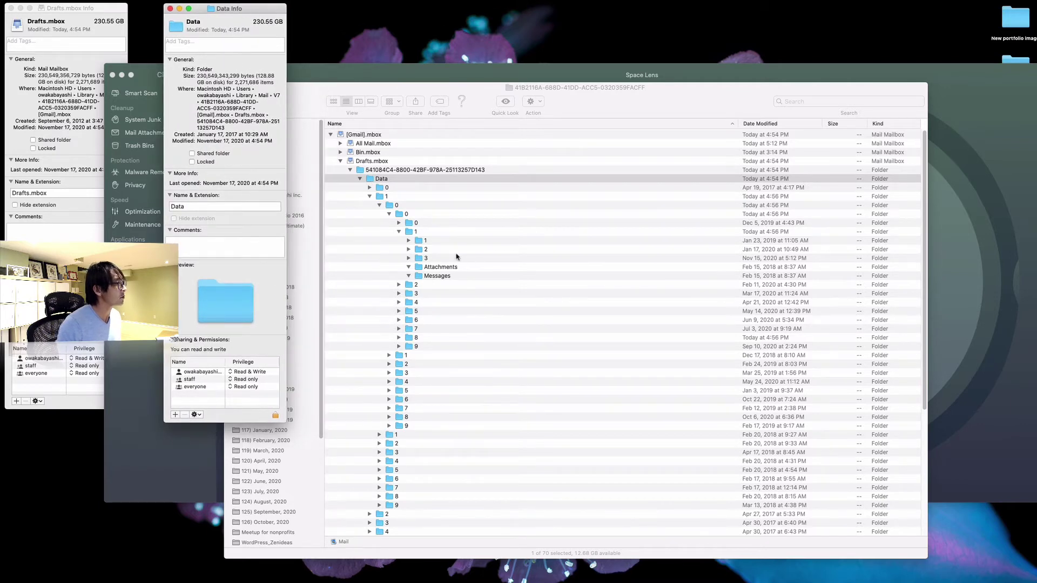
scroll(463, 265, down, 5)
scroll(463, 265, up, 3)
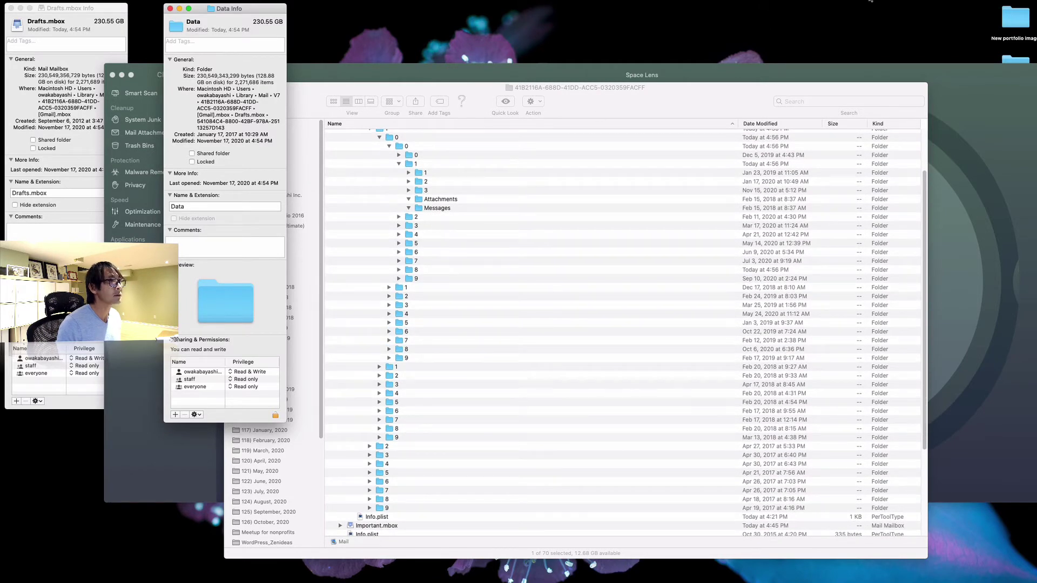
click(868, 5)
click(881, 24)
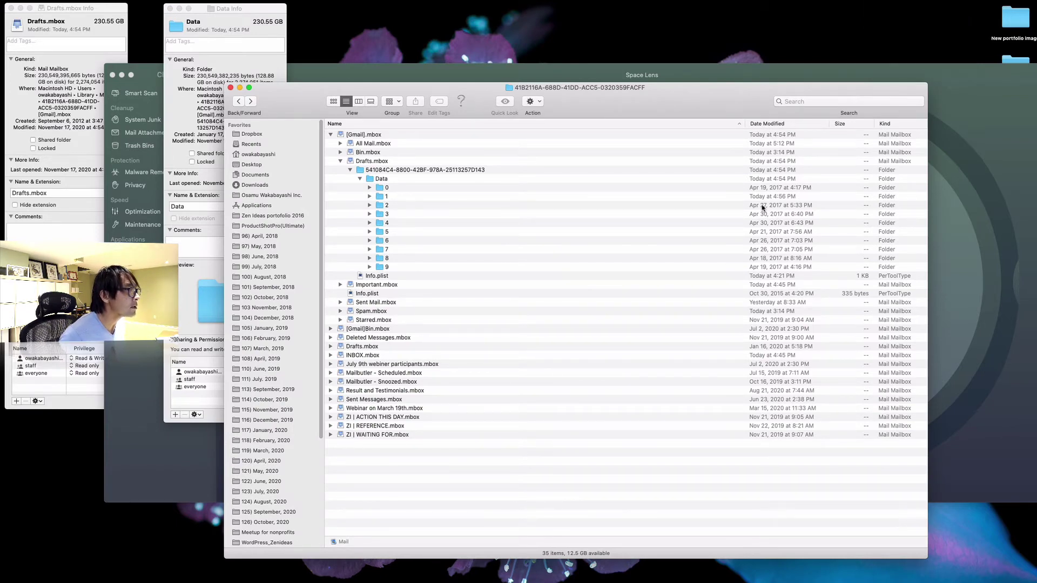
Step: Select Data subfolders 1, 2 and 3 and show info for folder 3
click(382, 198)
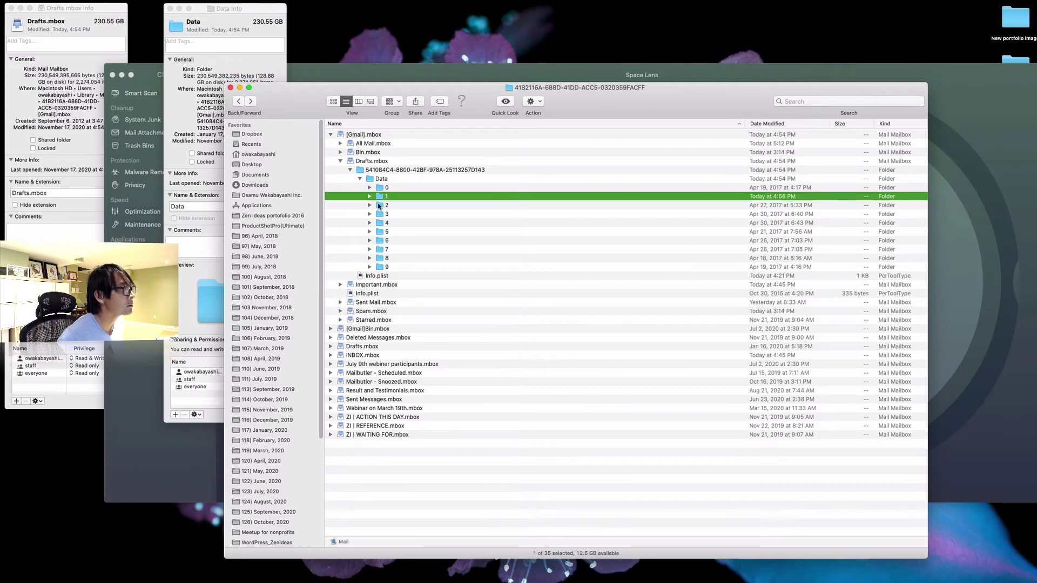
click(379, 206)
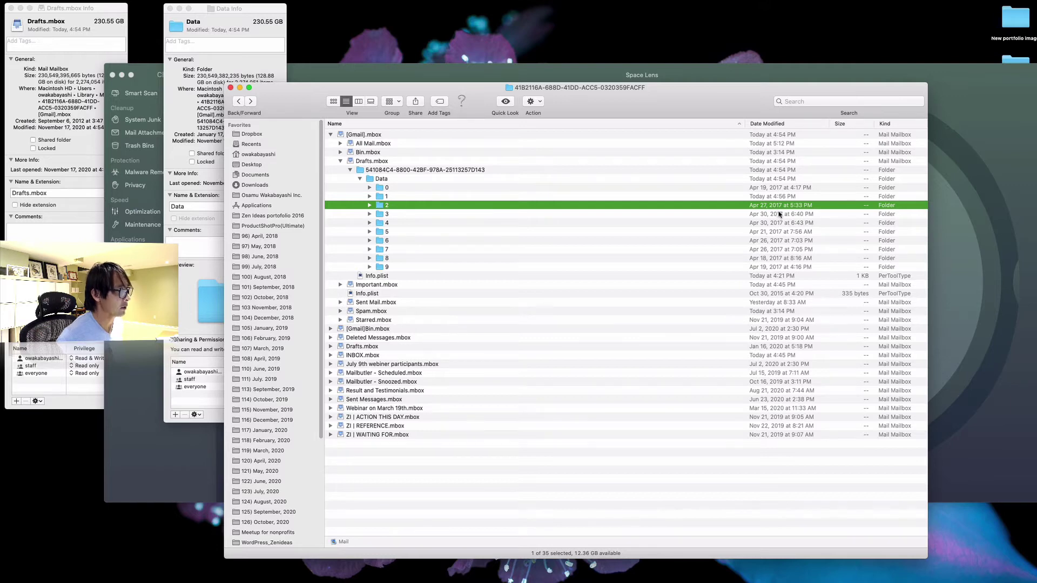
click(383, 215)
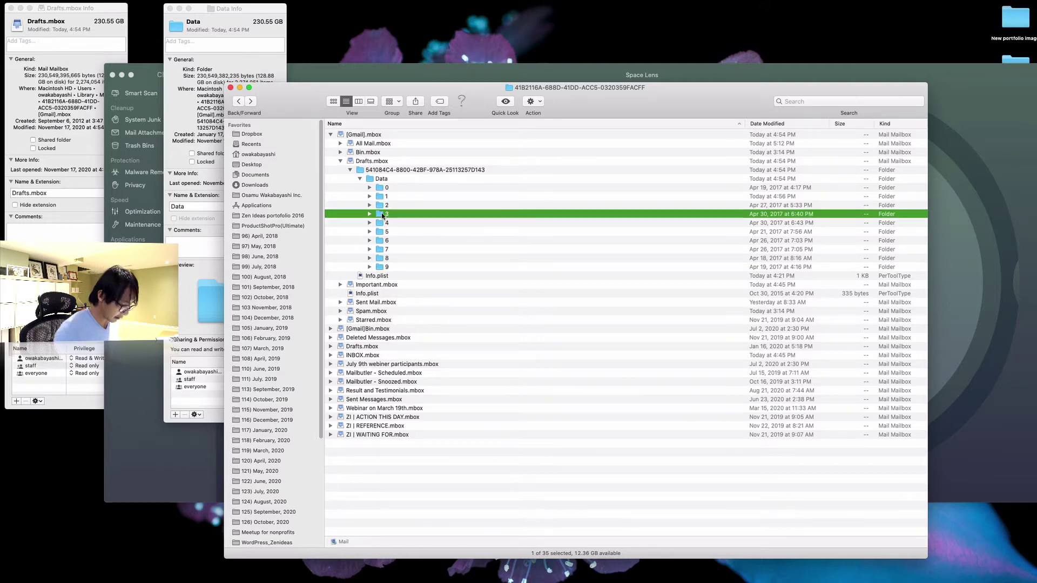
key(super+i)
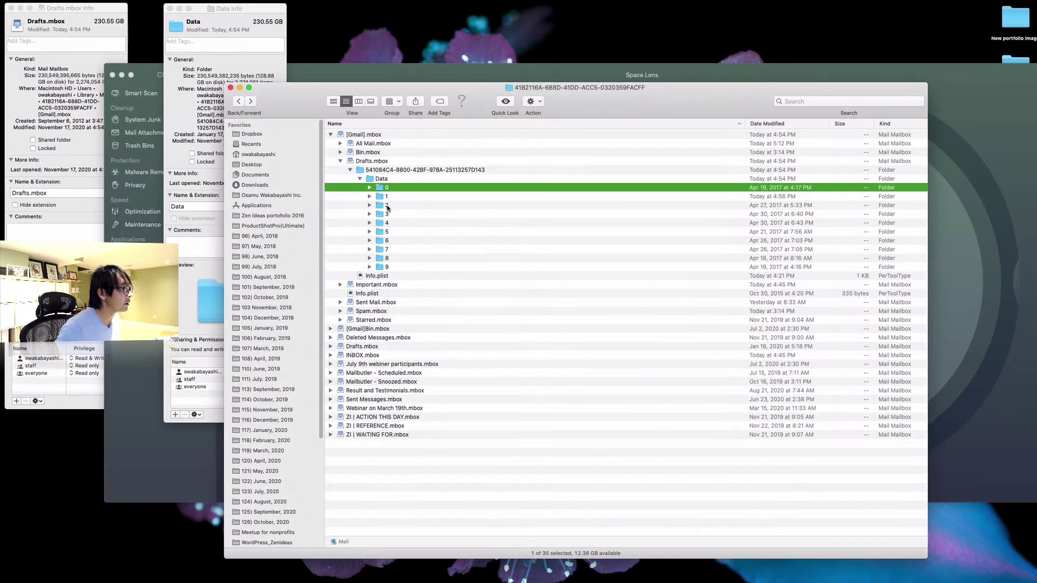
Step: Collapse Data, then create a folder 'Email Gmail Draft .mbox backup' on the Kingston 960GB SSD
drag(475, 90, 478, 47)
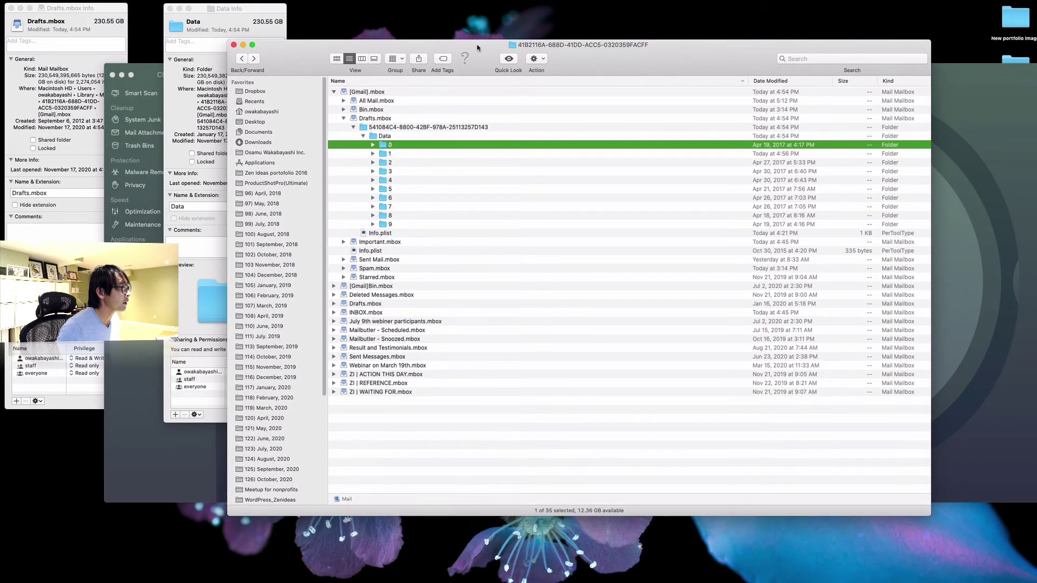
click(363, 136)
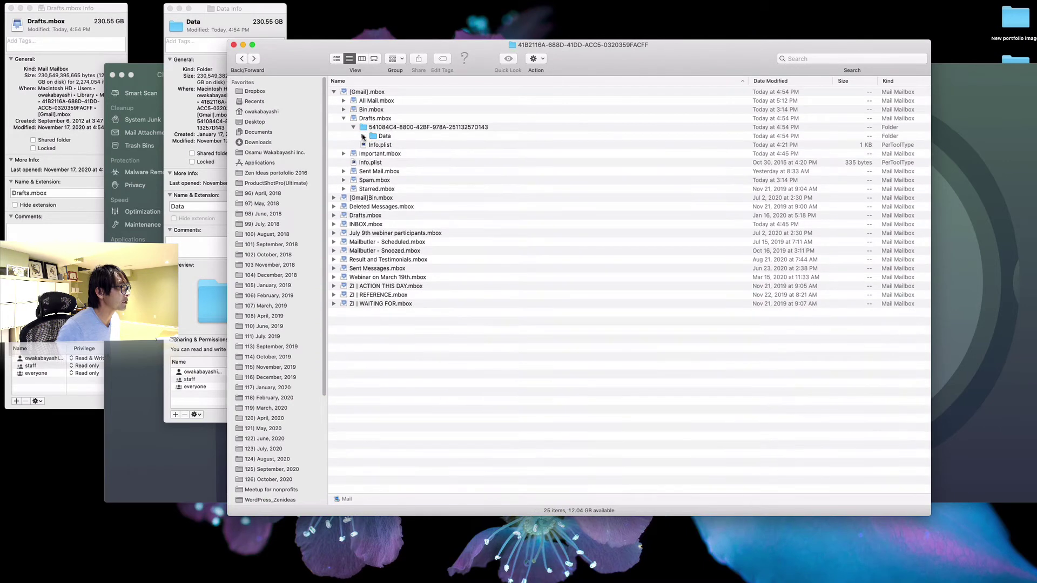
key(super+n)
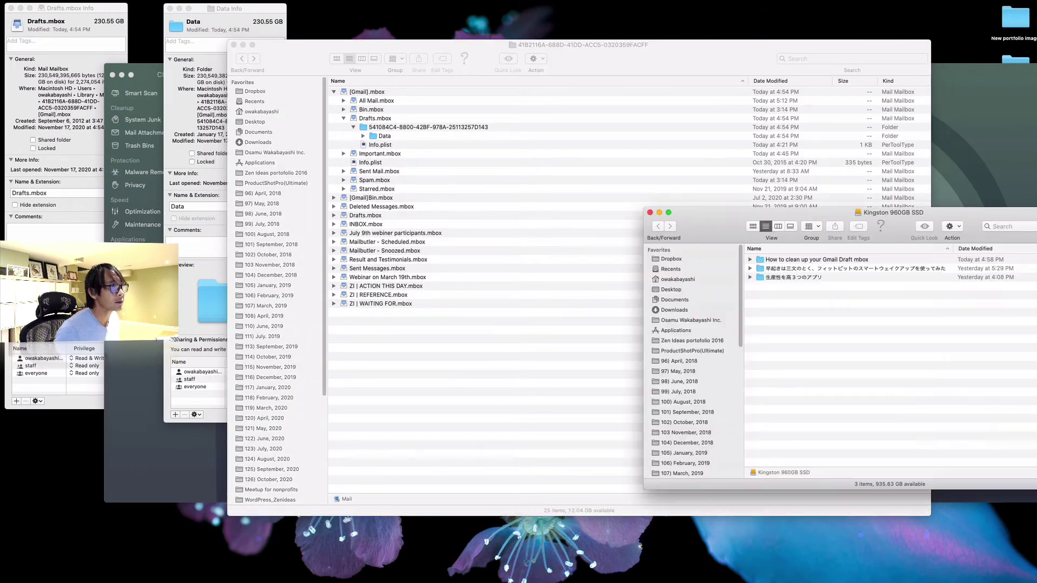
drag(732, 218, 723, 178)
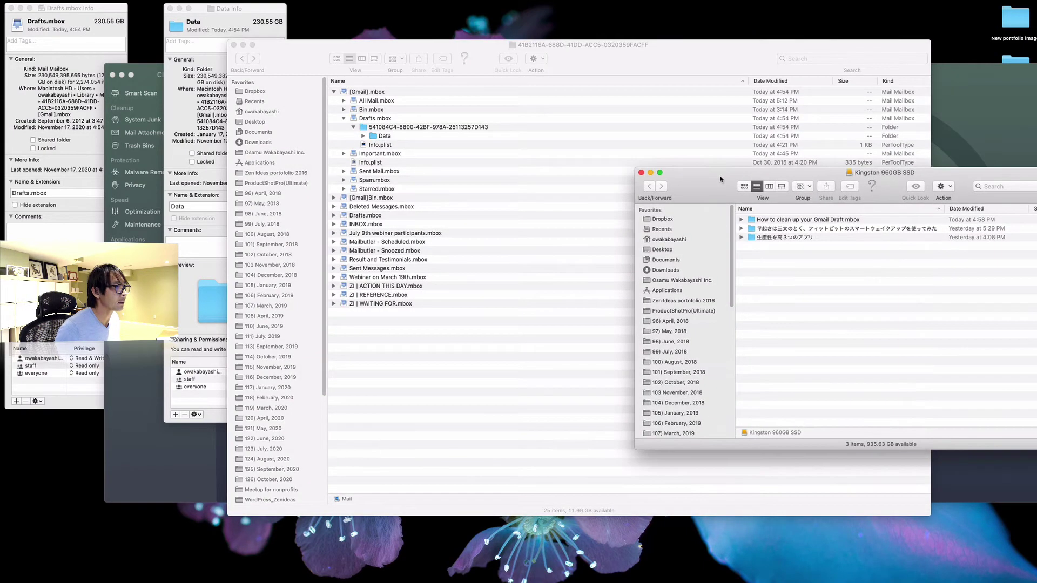
right_click(768, 266)
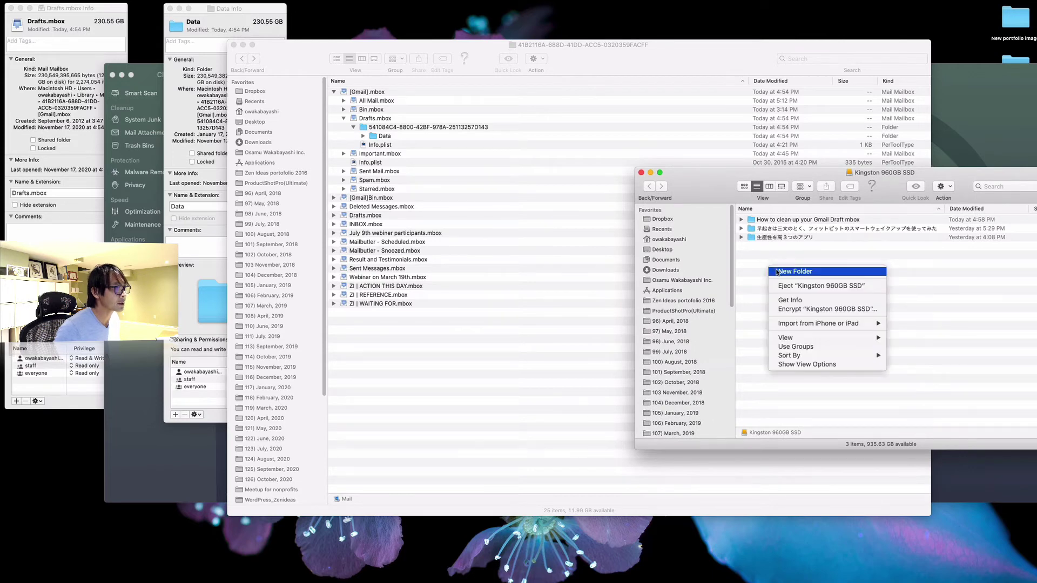
click(794, 271)
text(Email)
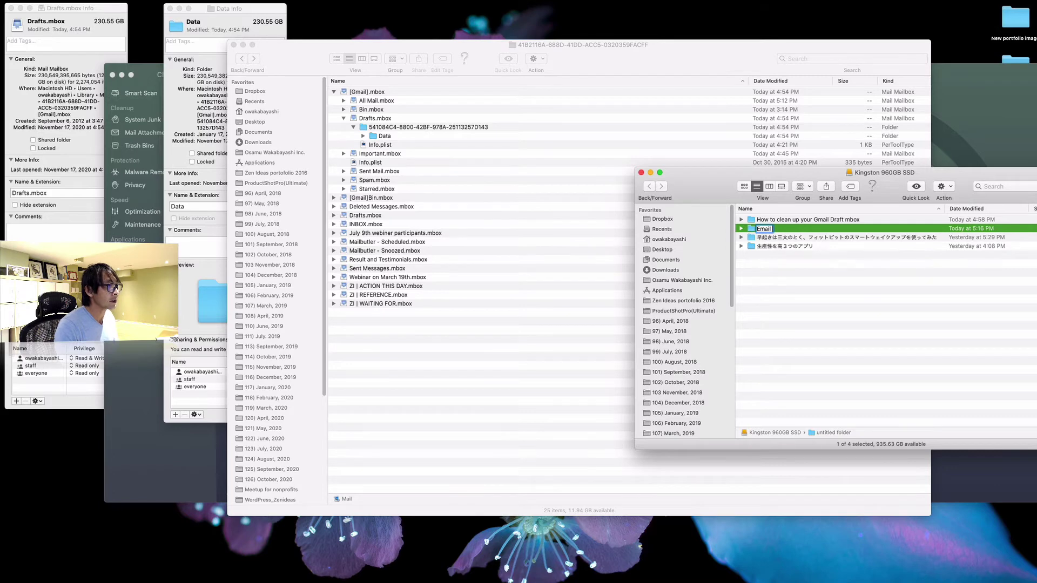
text( Gmail Draft  mbox backup)
key(Return)
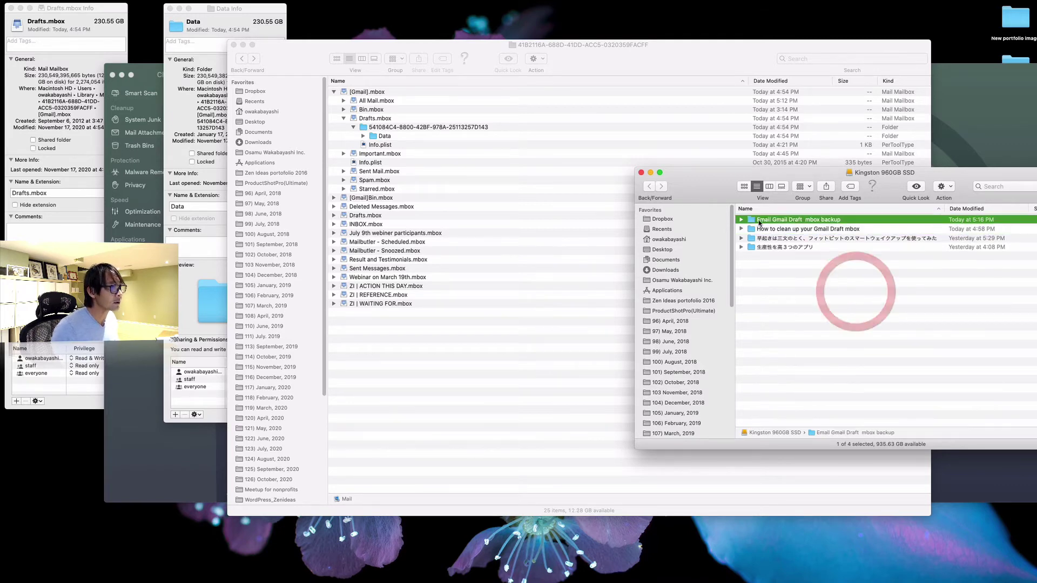
Step: Copy the Drafts.mbox Data folder into the Email Gmail Draft .mbox backup folder on the SSD
double_click(756, 219)
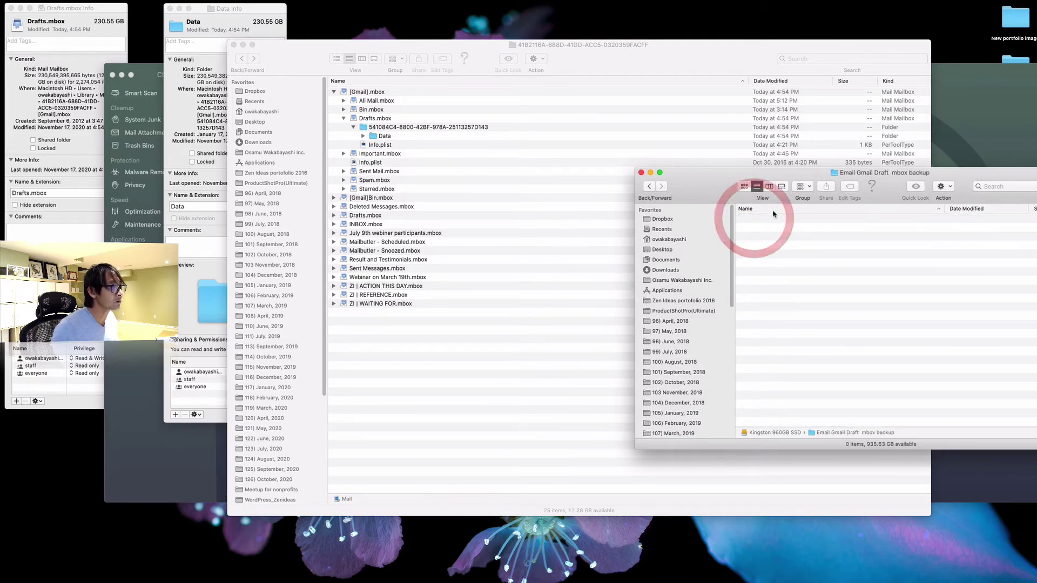
click(376, 137)
drag(376, 136, 1023, 298)
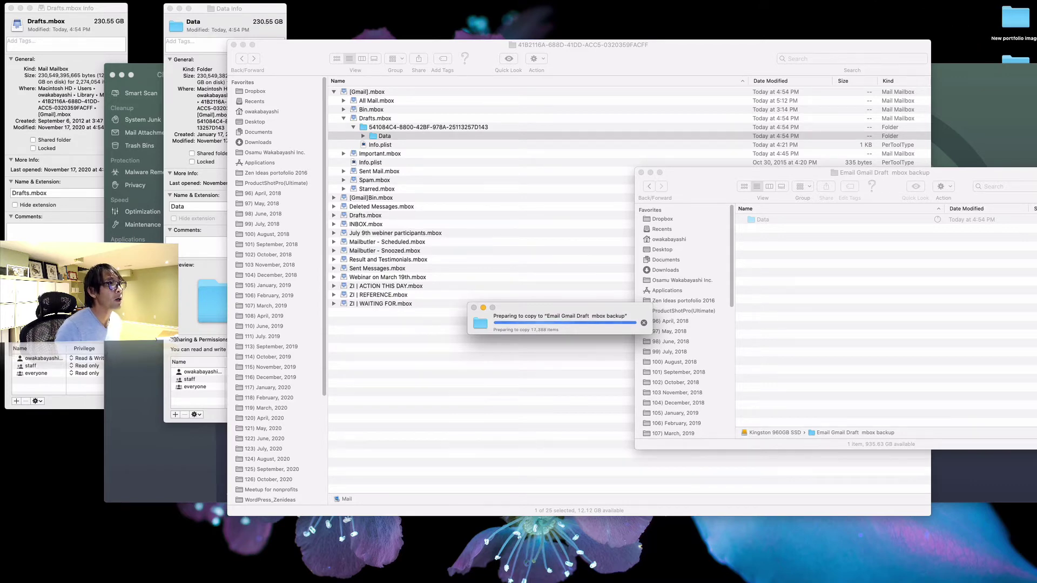
click(876, 51)
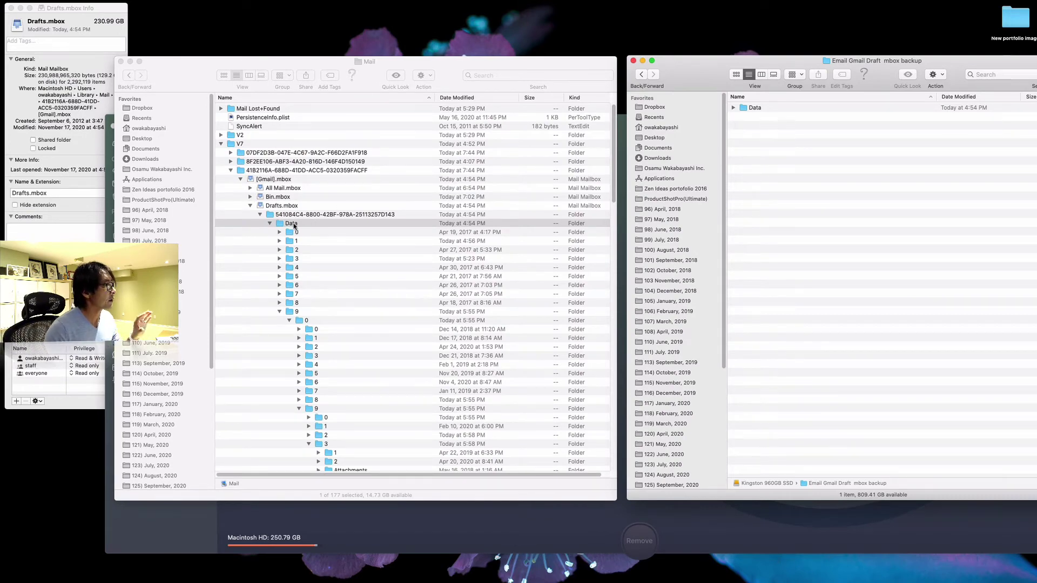
click(281, 227)
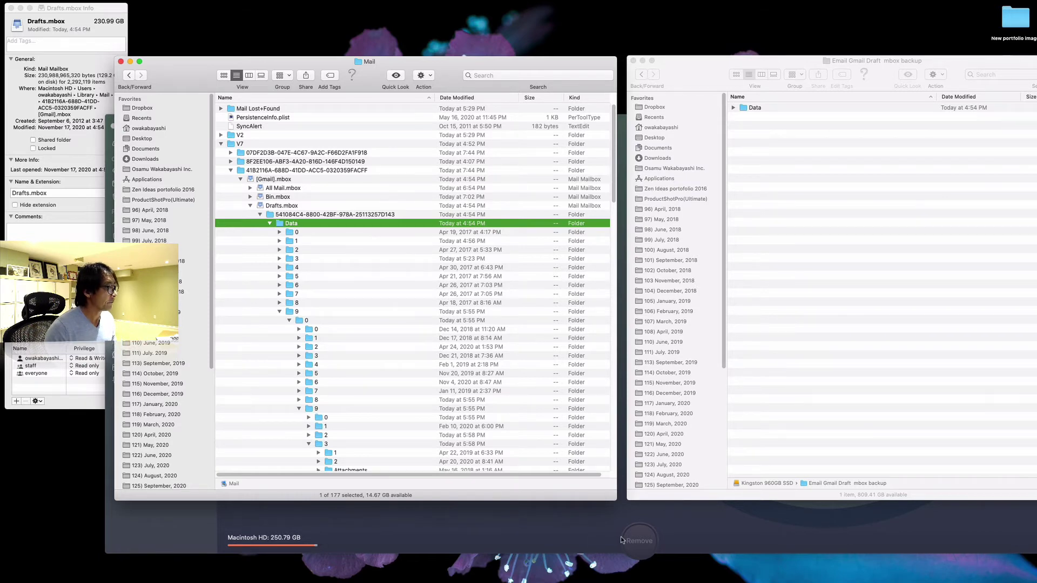
Step: In Space Lens, mark the 128.88 GB Data folder for removal and start cleaning it out
click(570, 538)
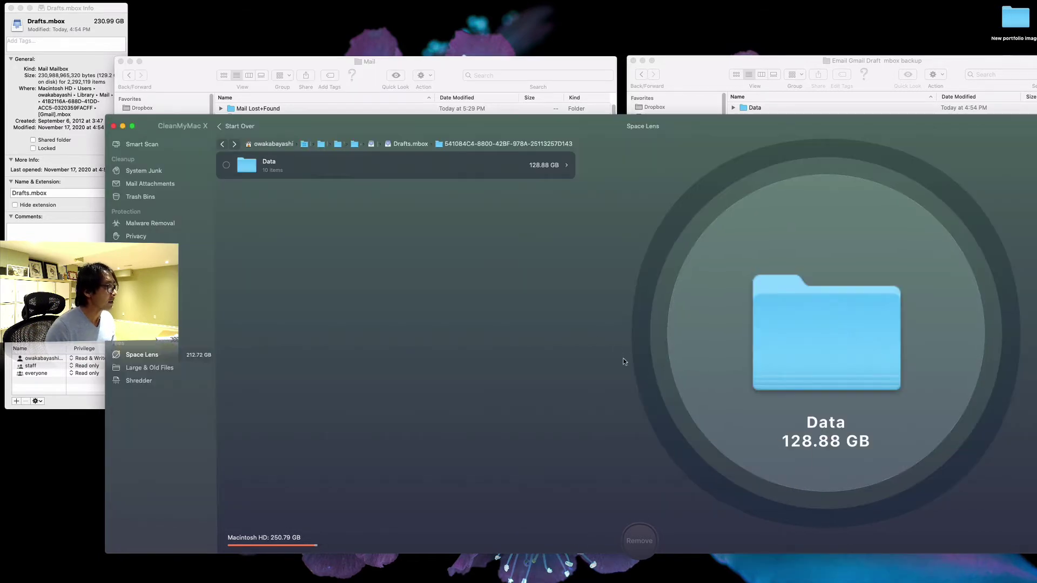
mouse_move(797, 361)
mouse_move(783, 466)
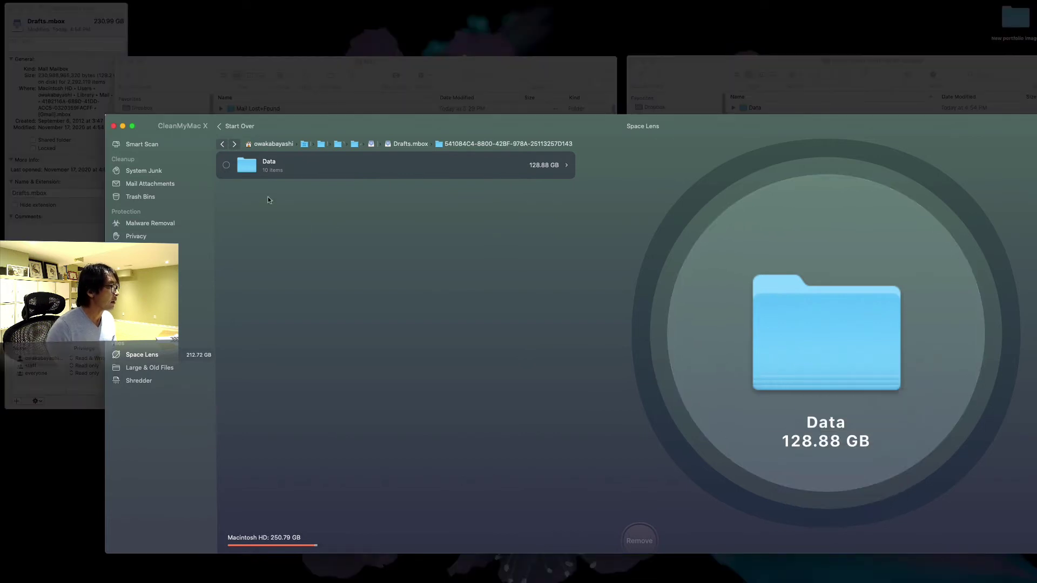
click(226, 165)
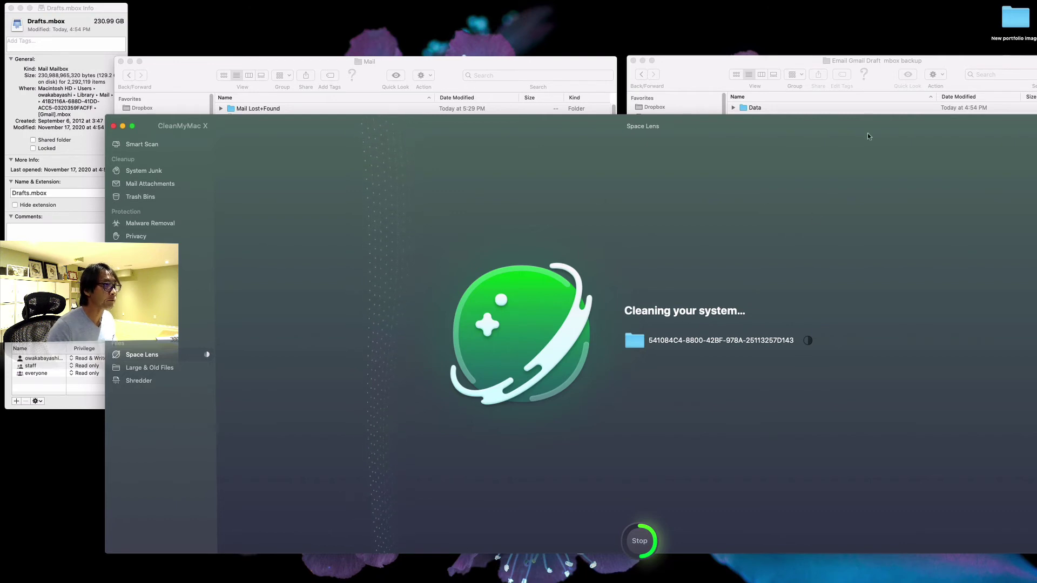
Step: Close CleanMyMac X after removal, leaving Finder's home folder with 165.59 GB available
click(873, 1)
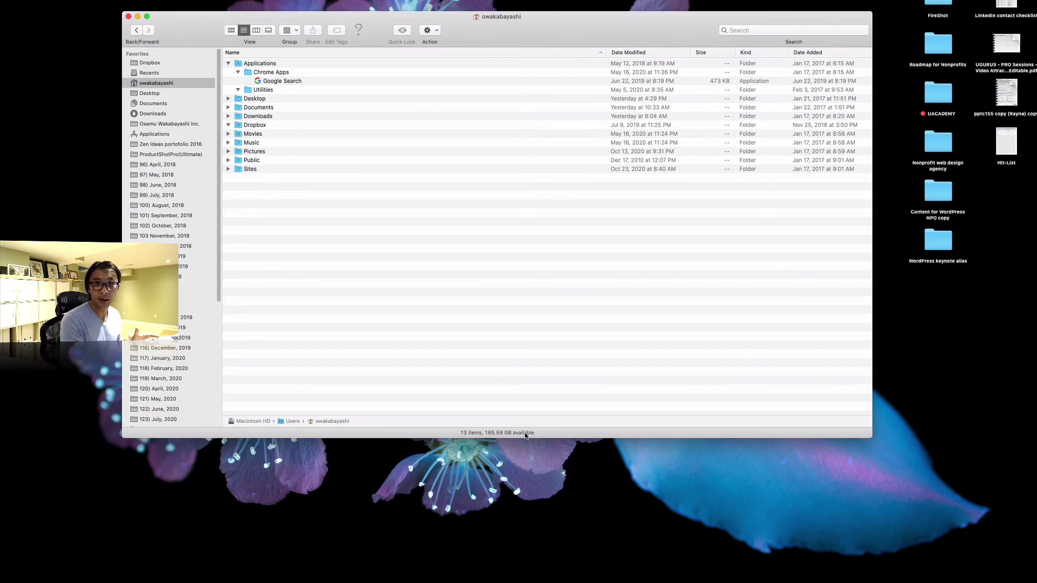
Step: Launch Apple Mail from the Dock
mouse_move(427, 570)
click(162, 564)
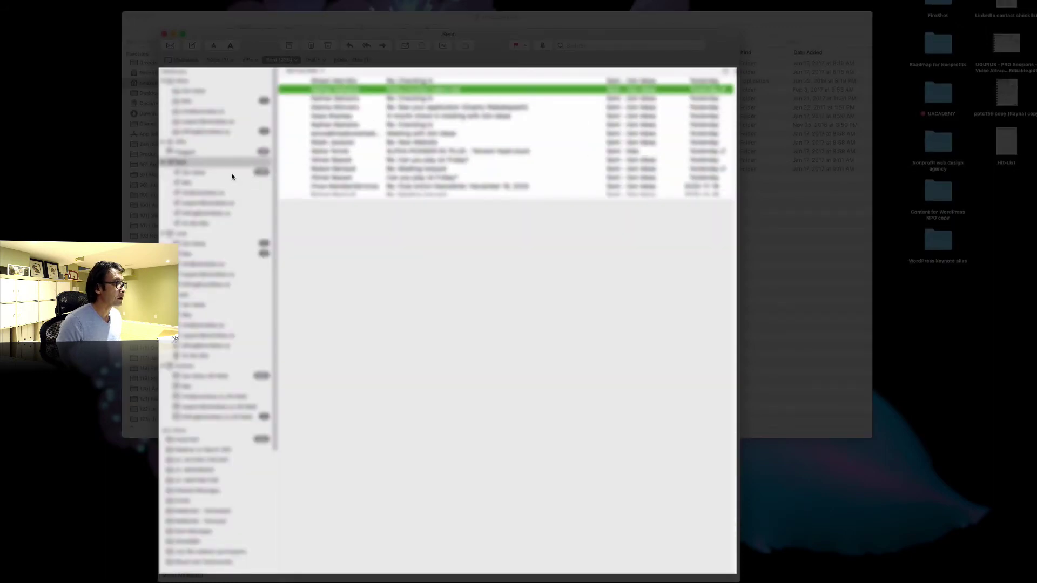
Step: Confirm the Zen Ideas sent mailbox still loads messages, then open a new Chrome window
click(229, 173)
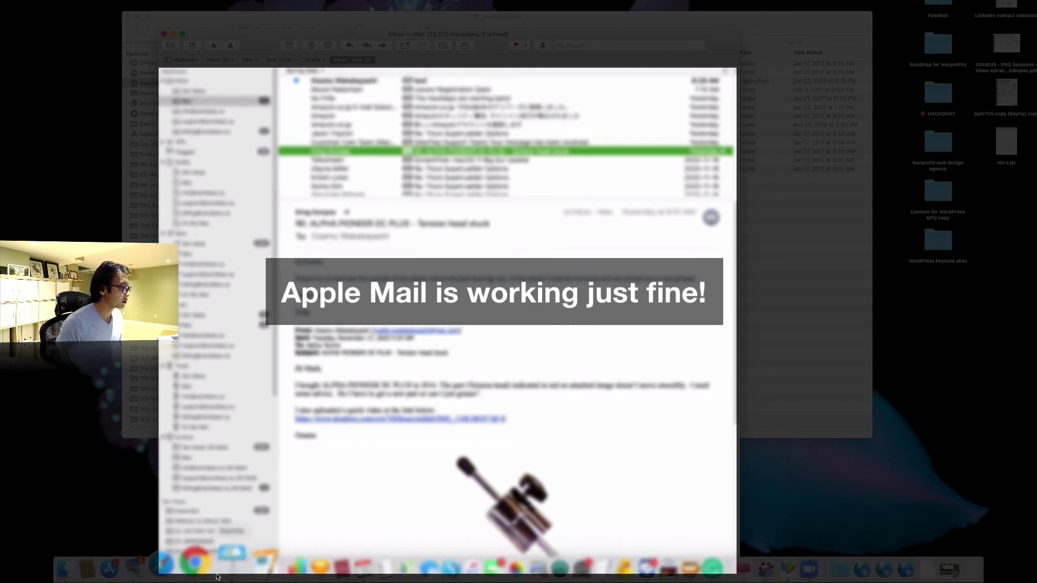
click(219, 562)
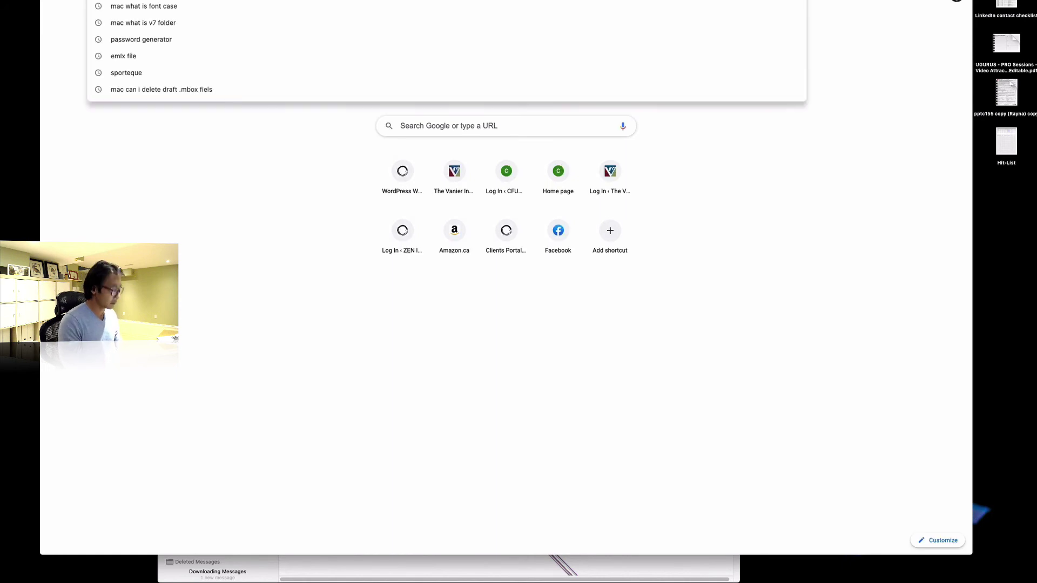
Step: Open Gmail from the address bar and move one inbox conversation to the Bin
text(gm)
key(Return)
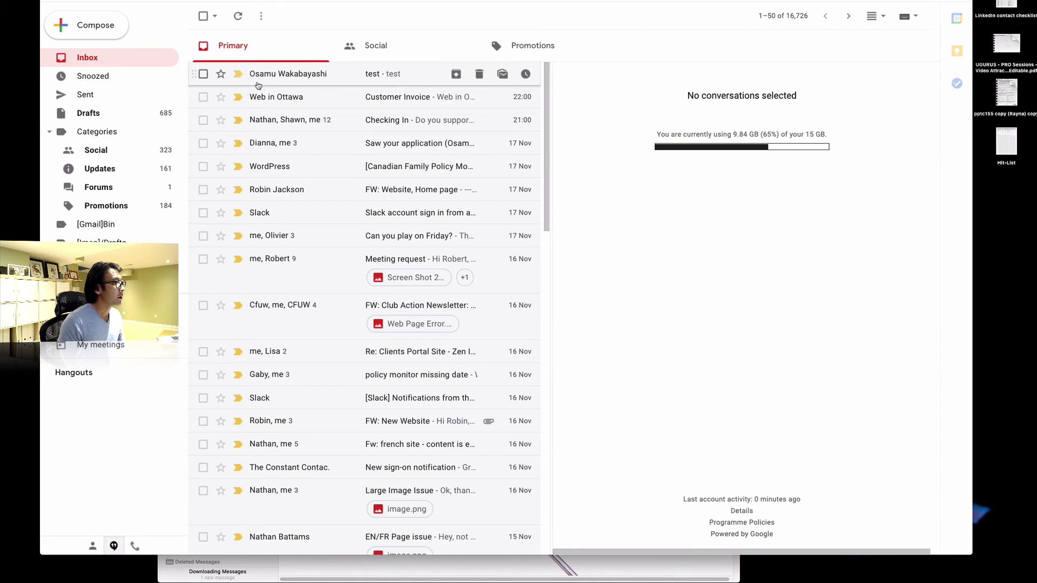
scroll(256, 97, down, 2)
scroll(256, 98, down, 5)
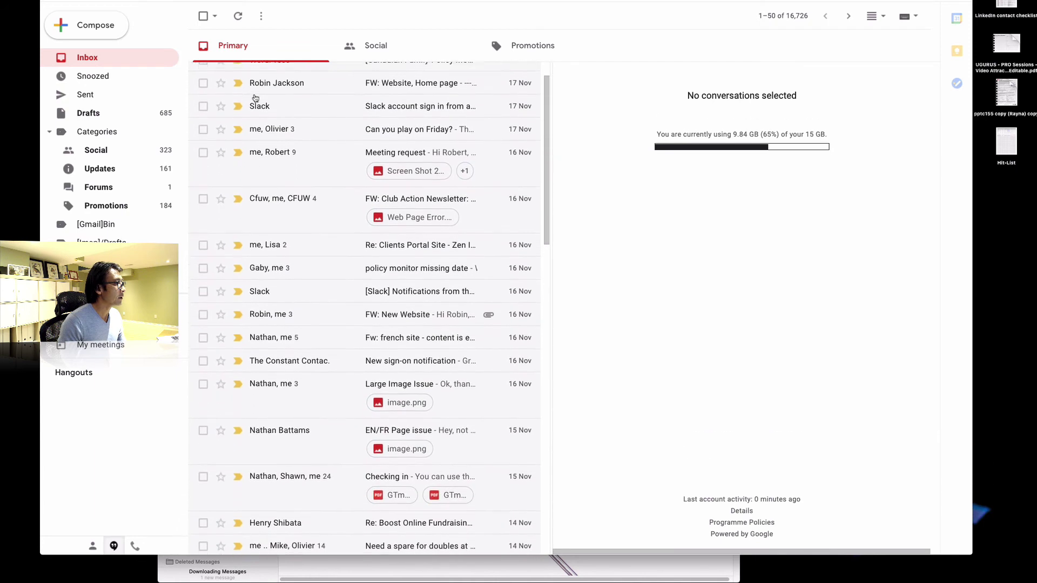
scroll(255, 98, down, 3)
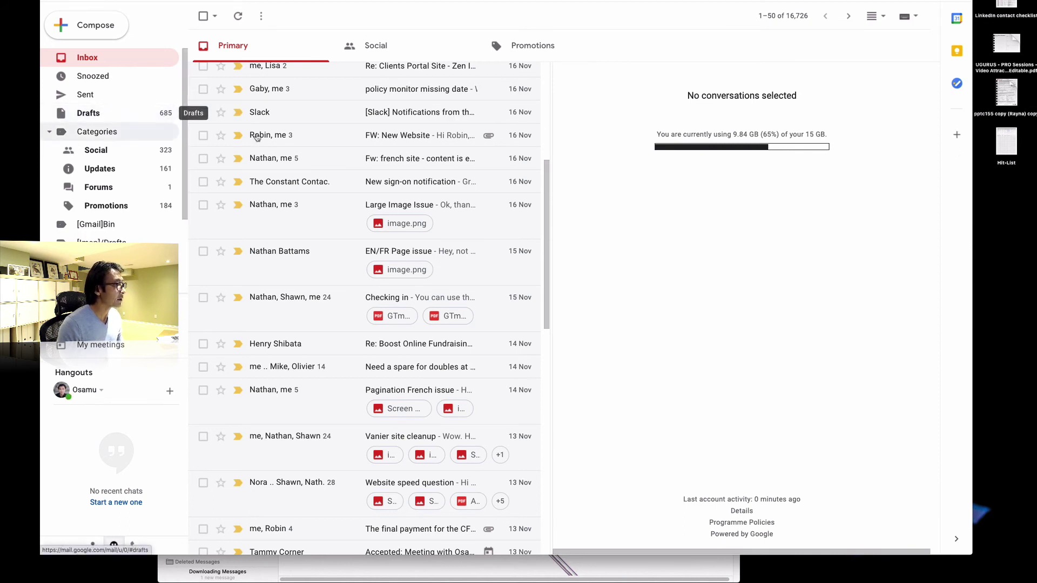
key(#)
scroll(264, 162, up, 5)
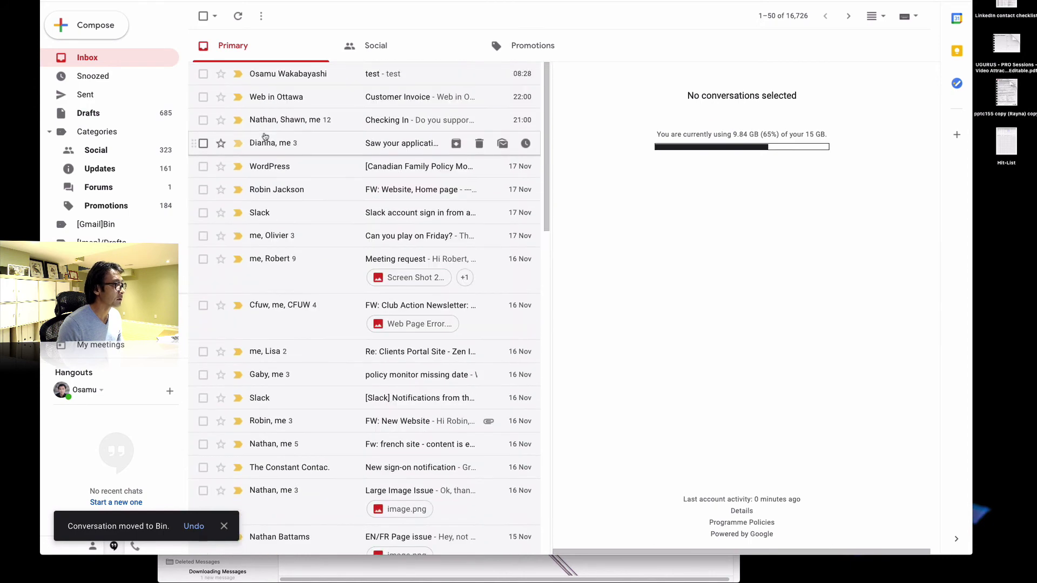
scroll(264, 136, down, 3)
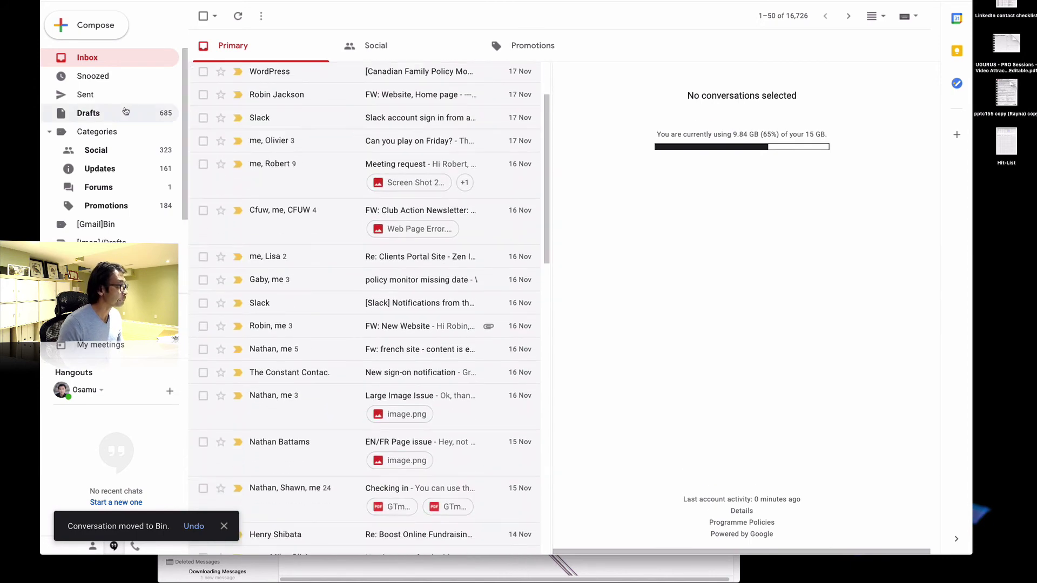
Step: Check the Drafts folder still lists 685 drafts, with 9.84 GB of 15 GB used
click(97, 115)
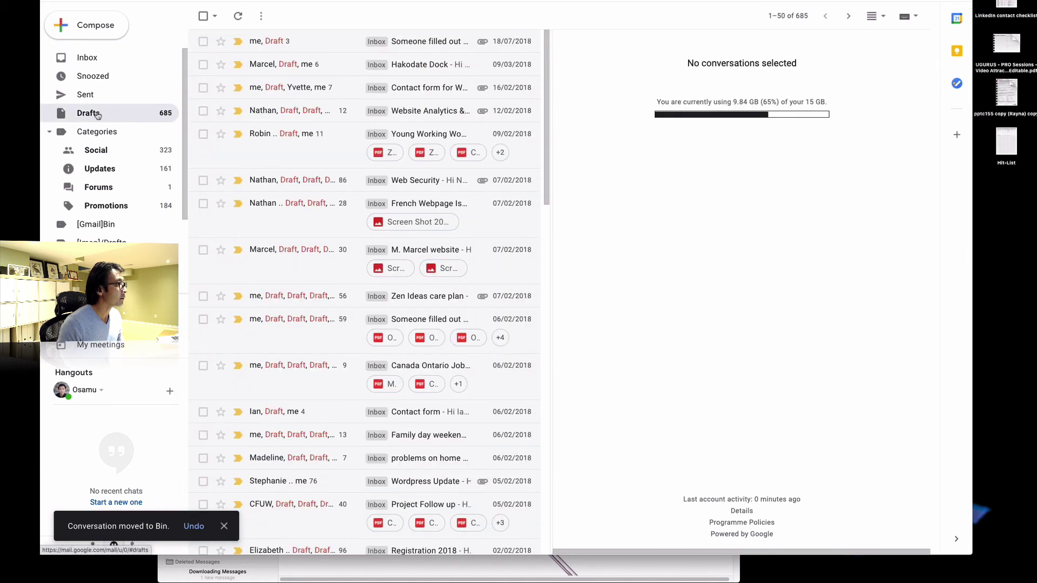
scroll(279, 122, down, 5)
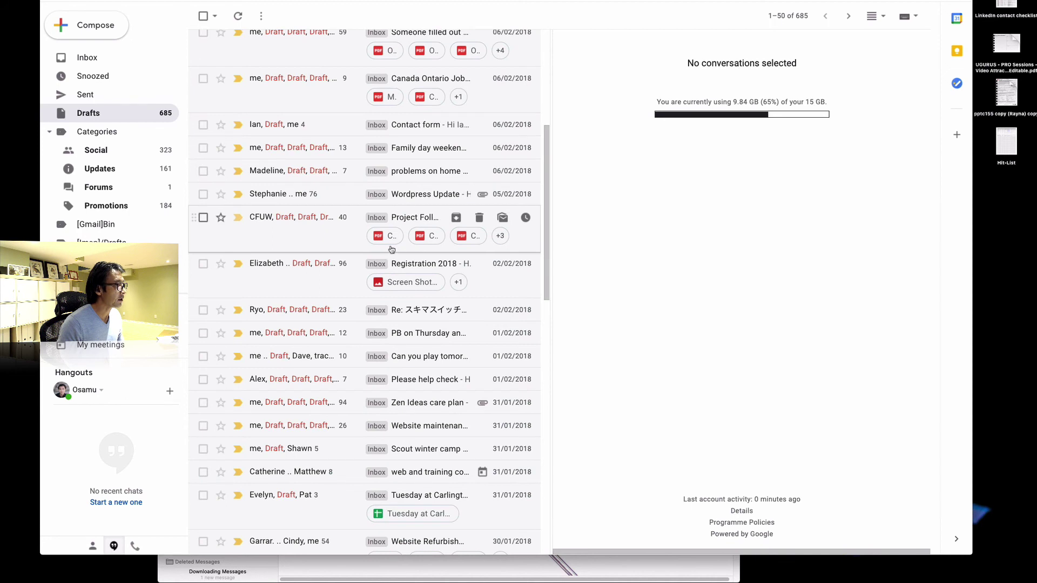
scroll(392, 250, down, 3)
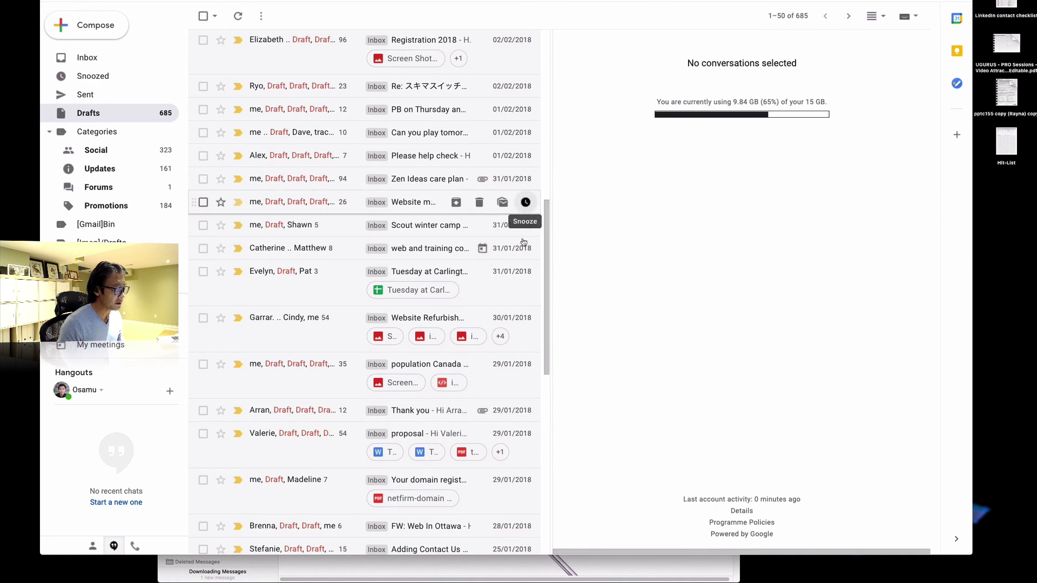
scroll(505, 274, down, 1)
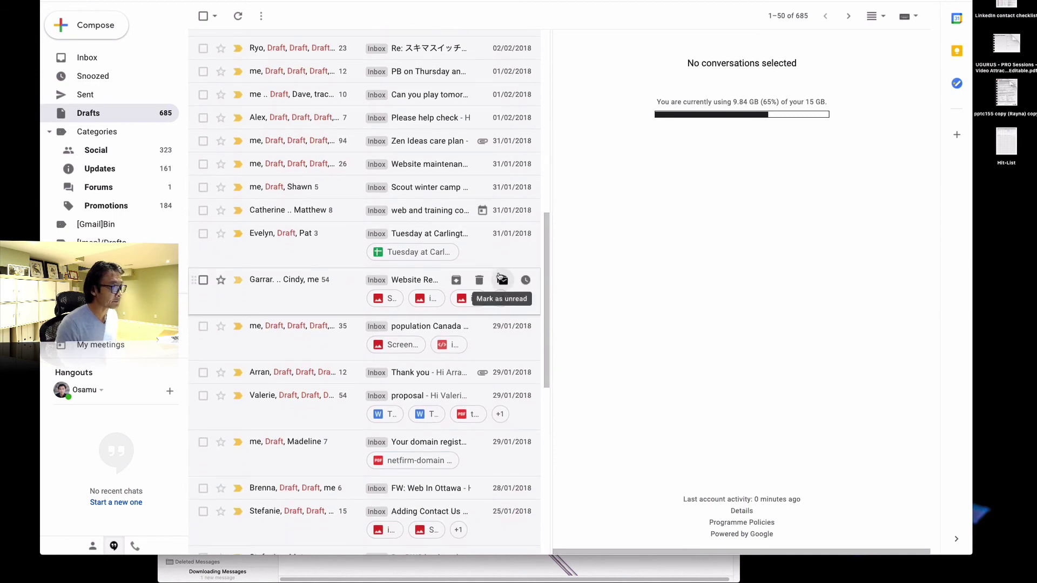
scroll(499, 278, up, 8)
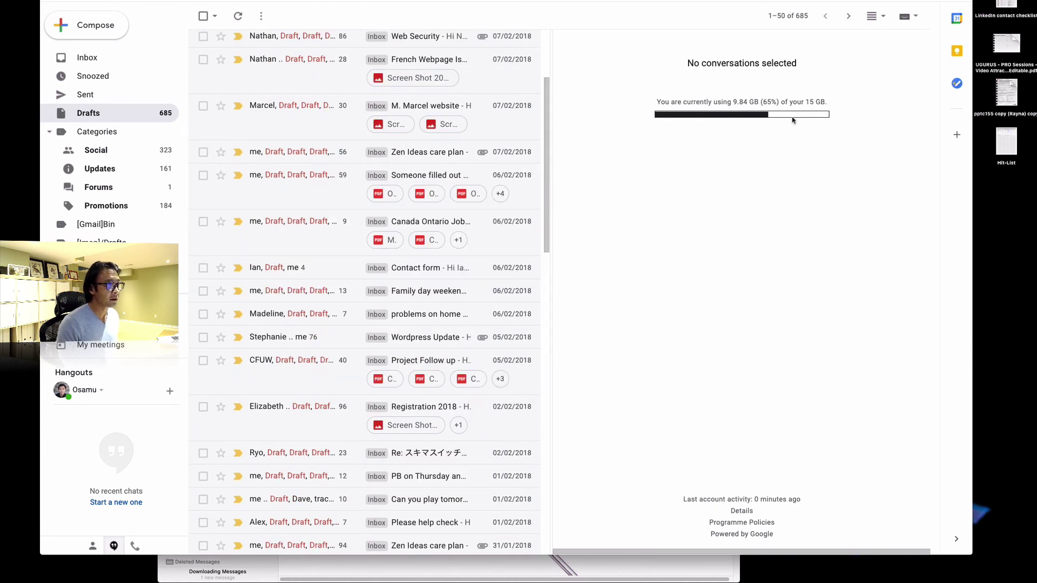